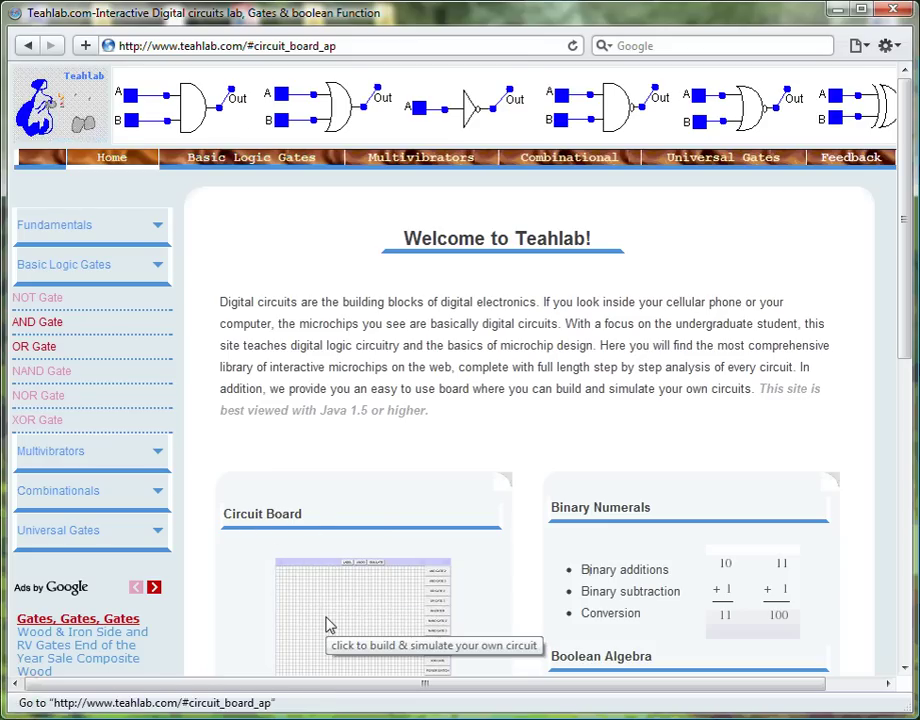
Open the Circuit Board applet from its preview thumbnail on the Teahlab home page
click(330, 625)
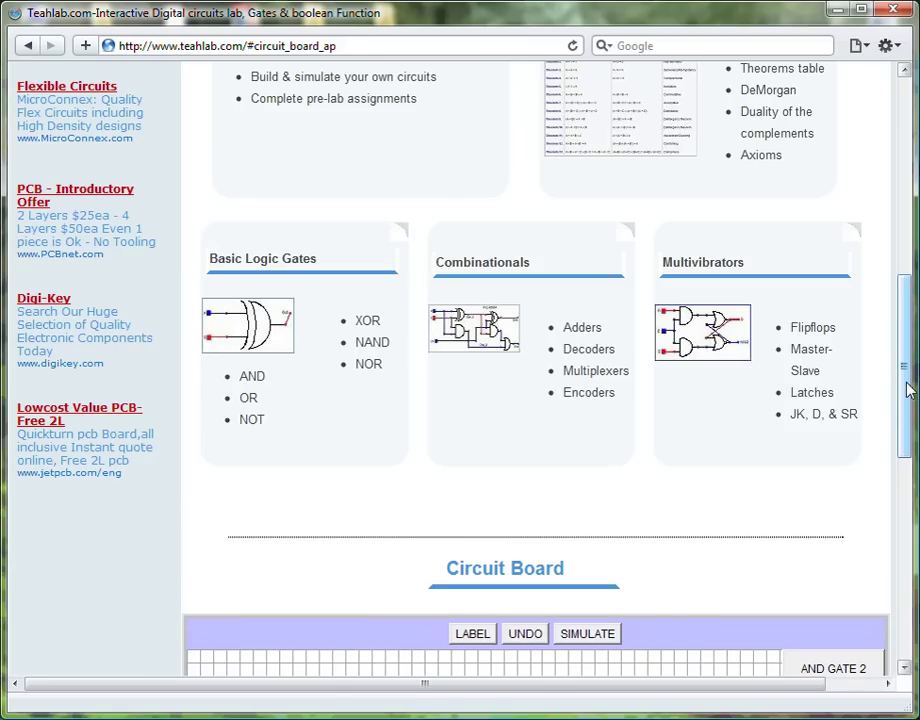
Scroll down until the empty circuit grid and all component buttons are fully visible
drag(907, 390, 905, 540)
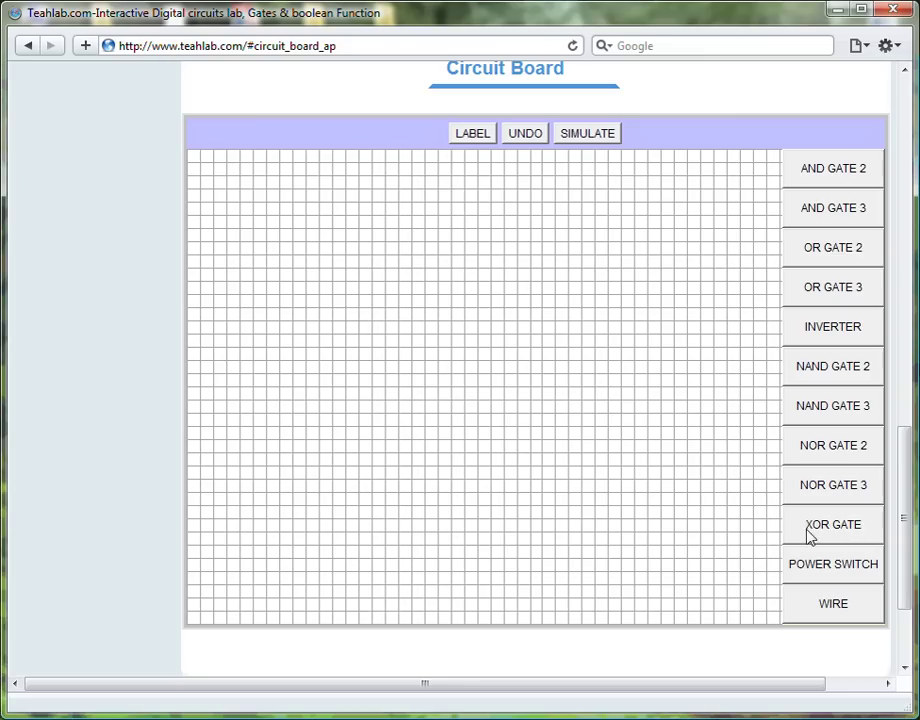
Add an XOR gate and position it near the top centre of the grid
click(829, 538)
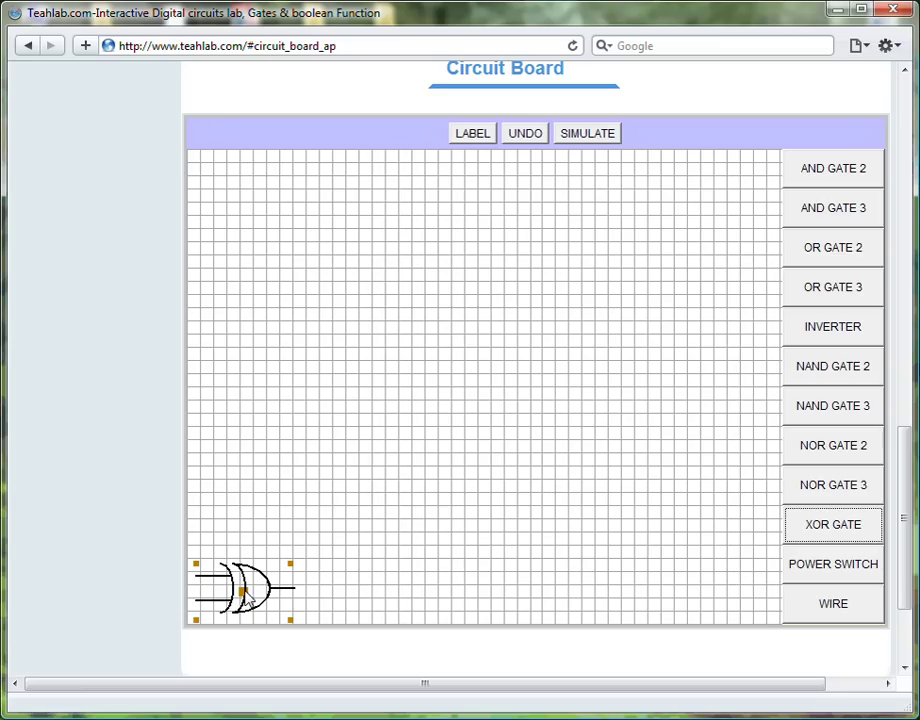
click(248, 598)
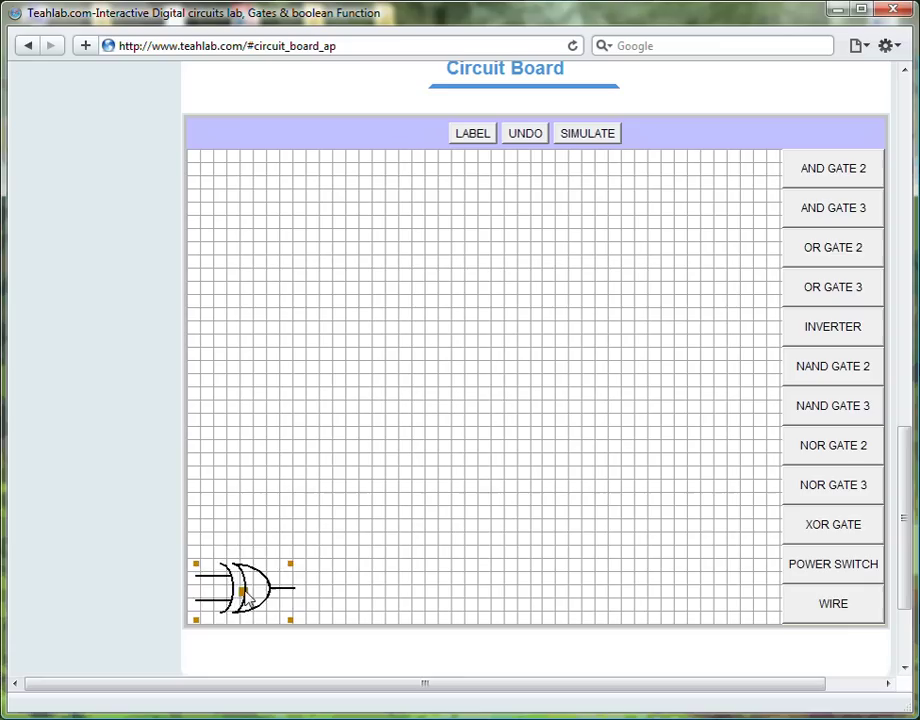
drag(248, 598, 529, 205)
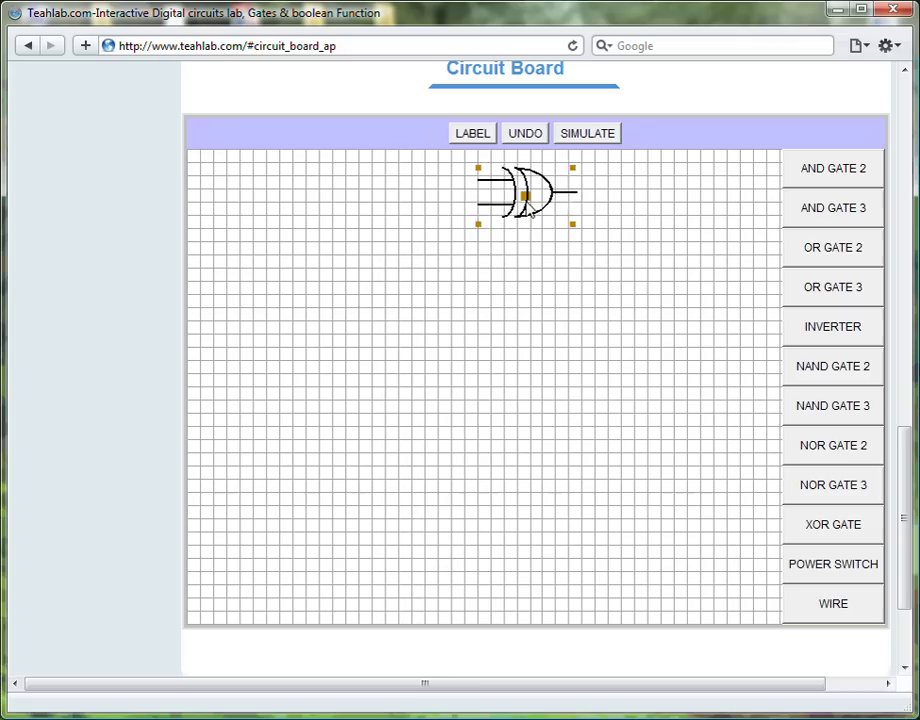
drag(531, 212, 507, 210)
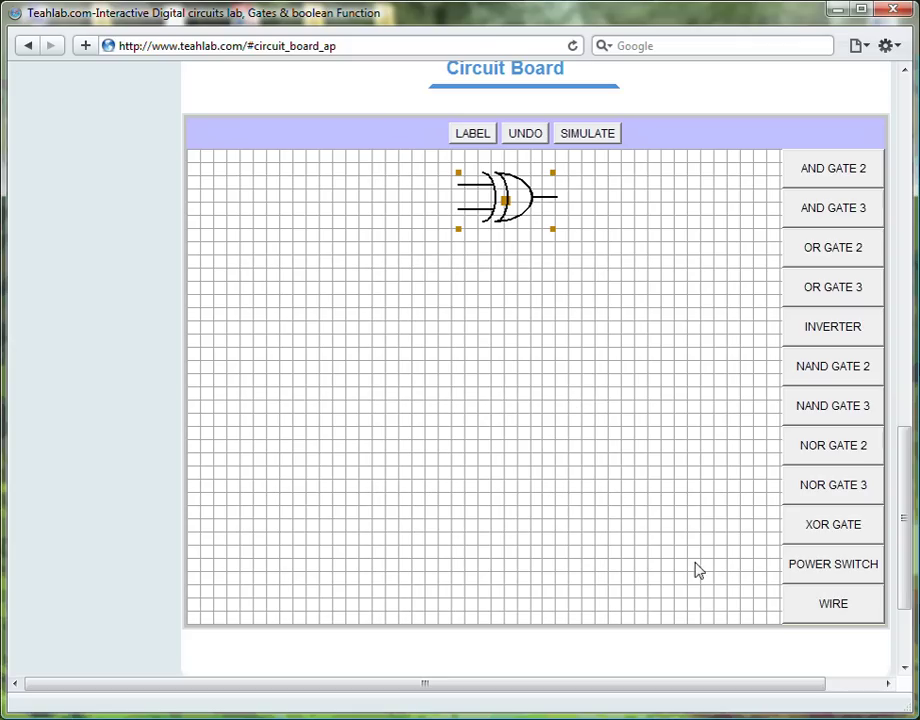
Attach a short wire to the XOR gate's output, extending to the right
click(829, 609)
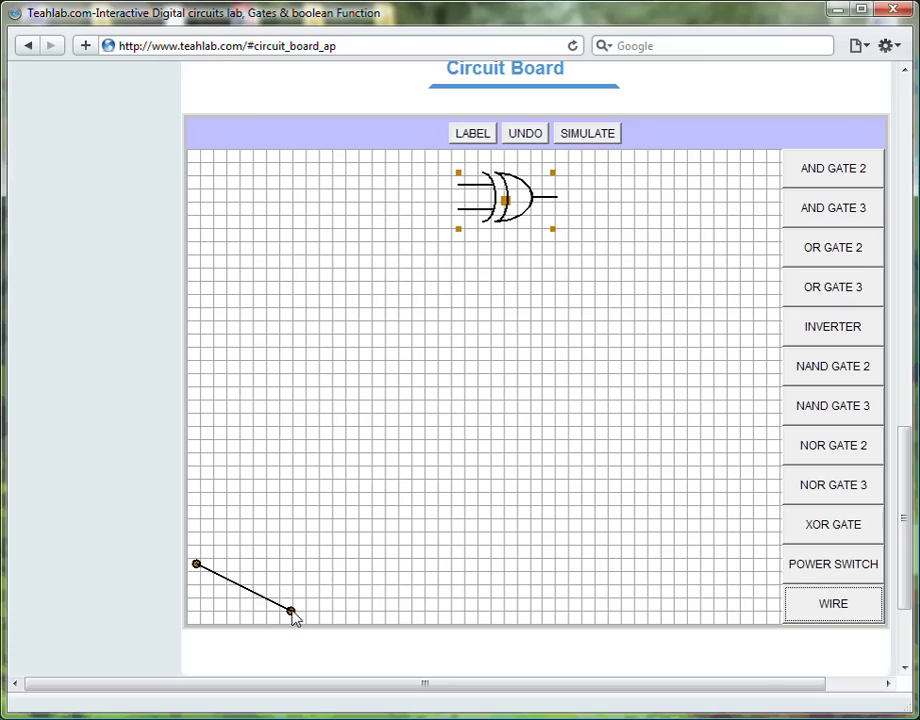
drag(290, 612, 558, 204)
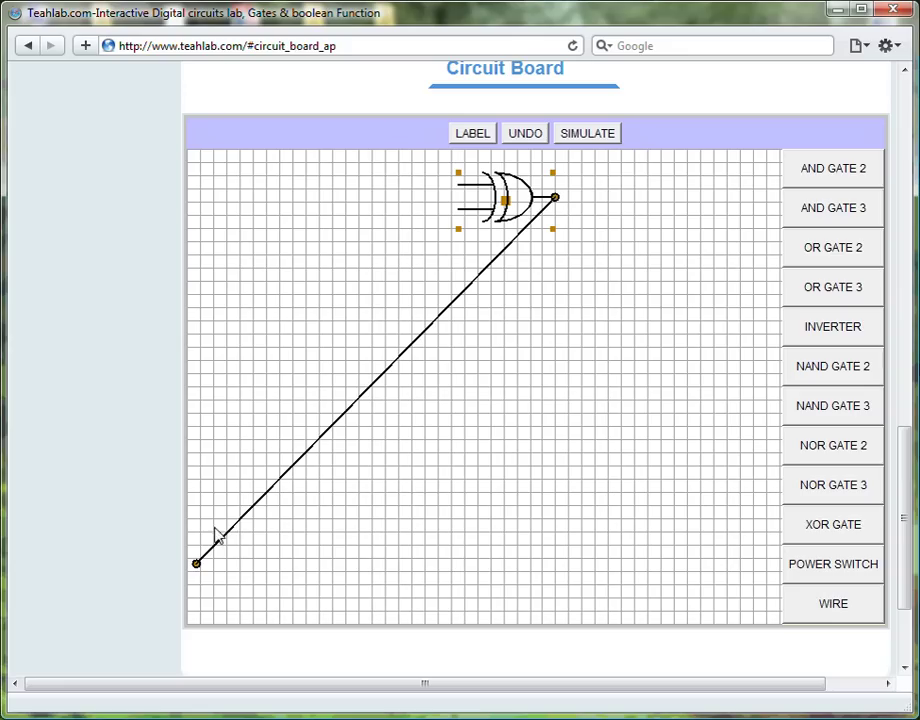
drag(197, 565, 605, 186)
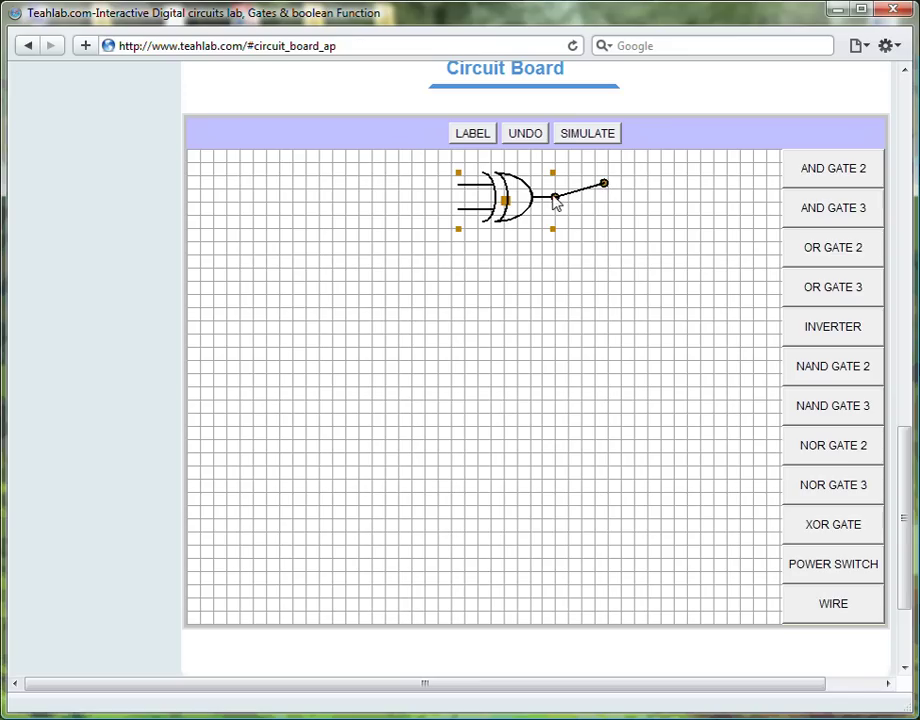
mouse_move(555, 197)
mouse_down()
mouse_move(571, 217)
mouse_move(557, 199)
mouse_up()
drag(557, 199, 556, 198)
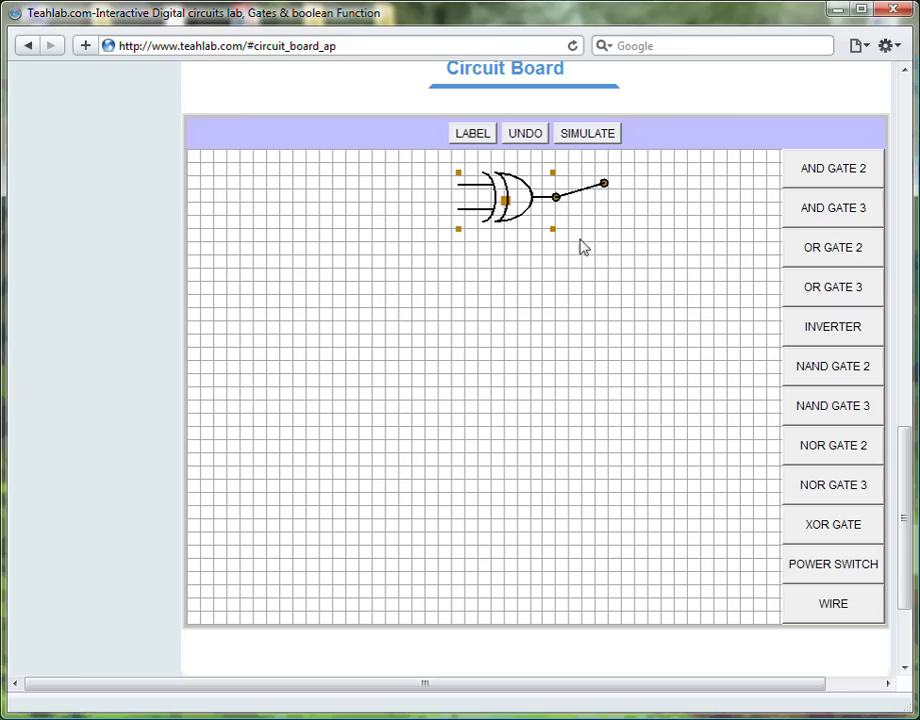
Add two wires from the XOR gate's lower and upper inputs reaching out to the left
click(809, 616)
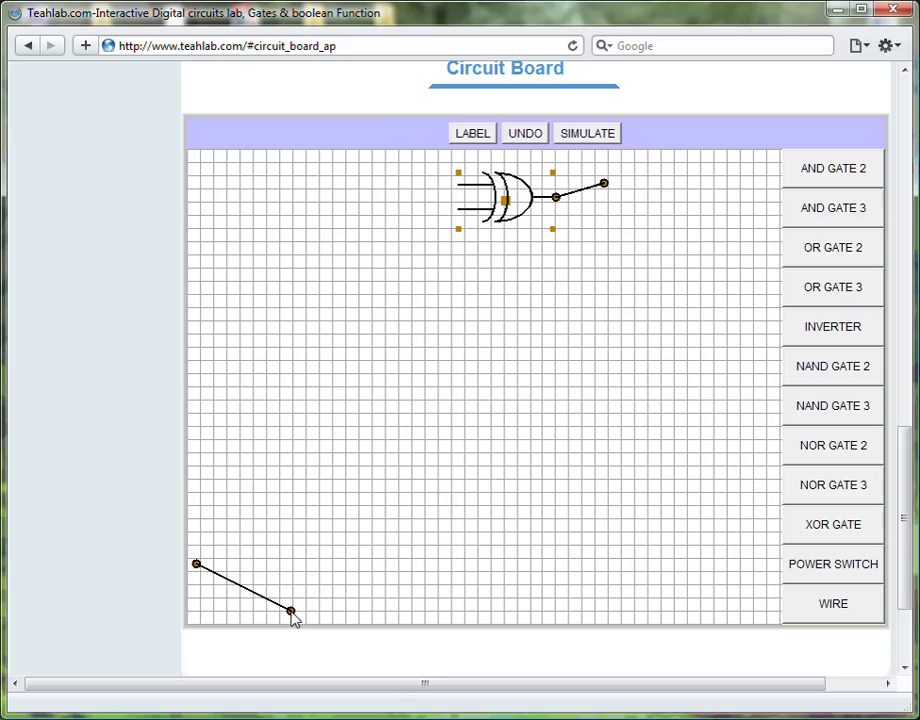
drag(291, 613, 463, 216)
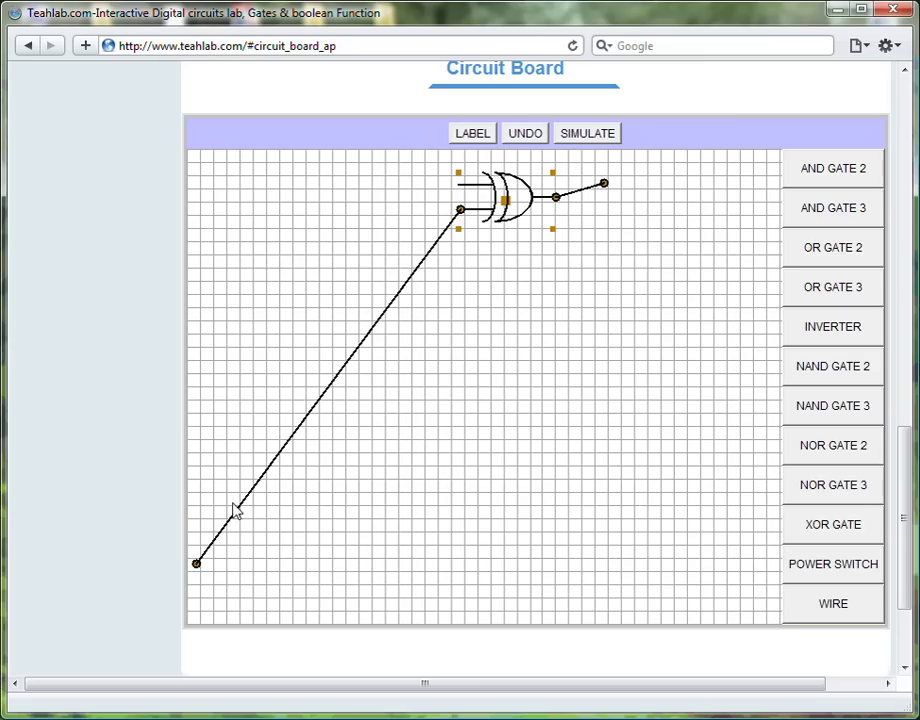
drag(197, 566, 361, 216)
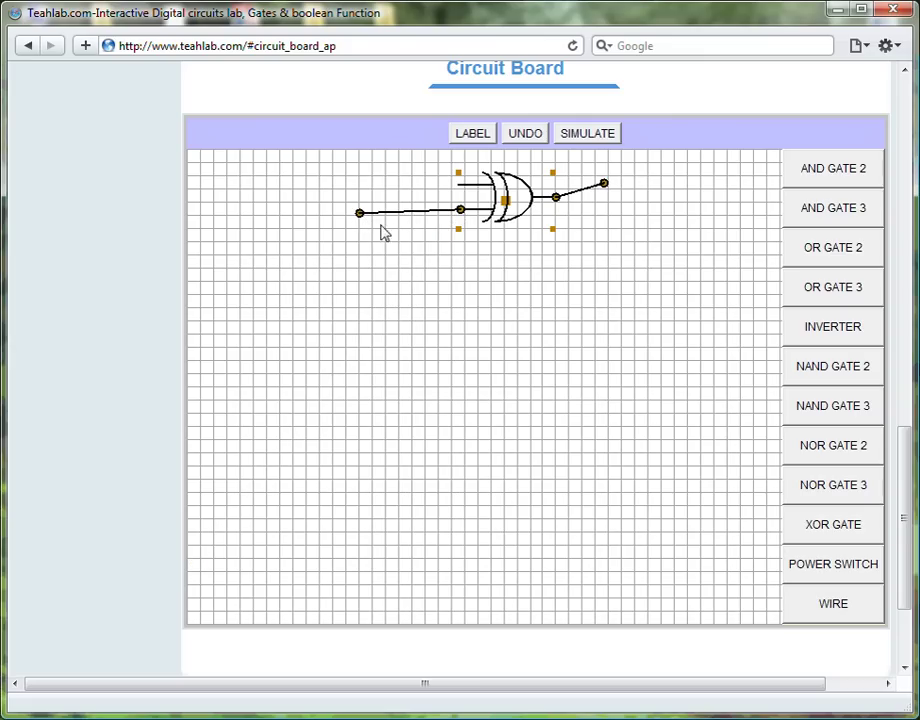
click(801, 604)
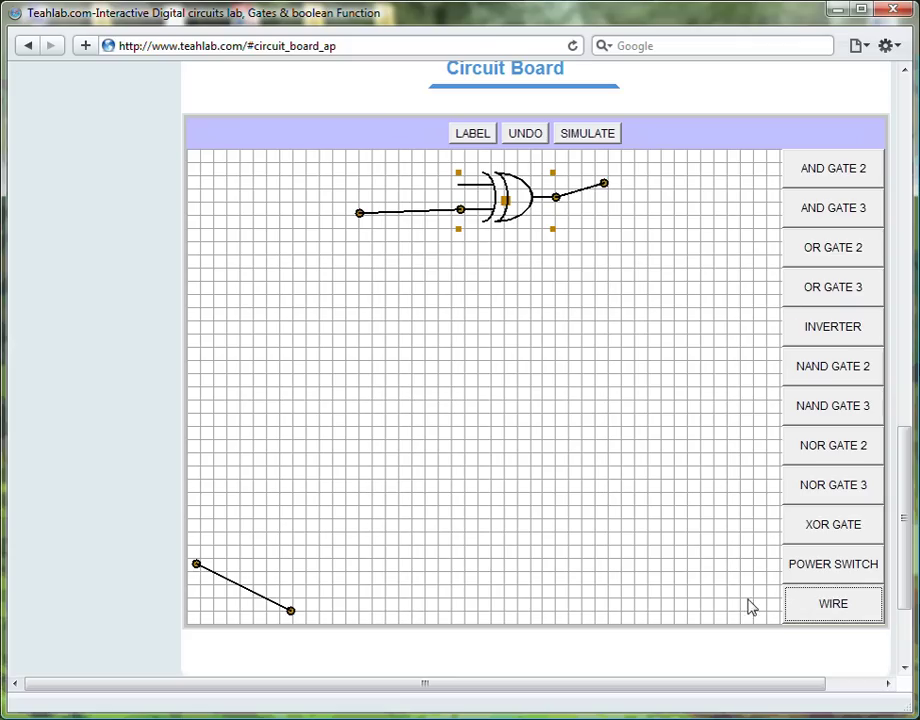
drag(290, 612, 459, 188)
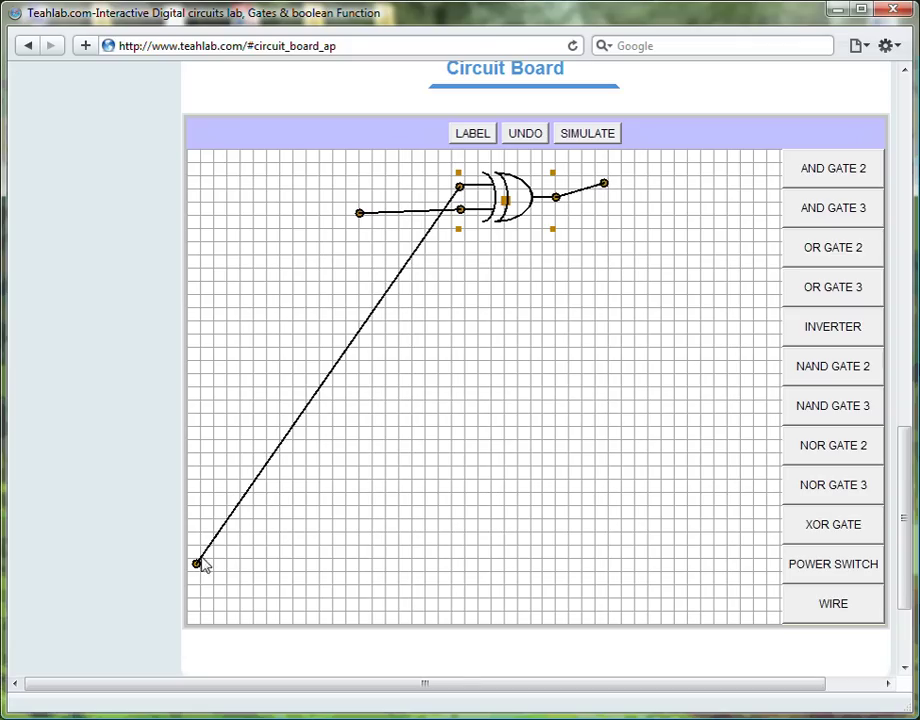
drag(198, 567, 365, 183)
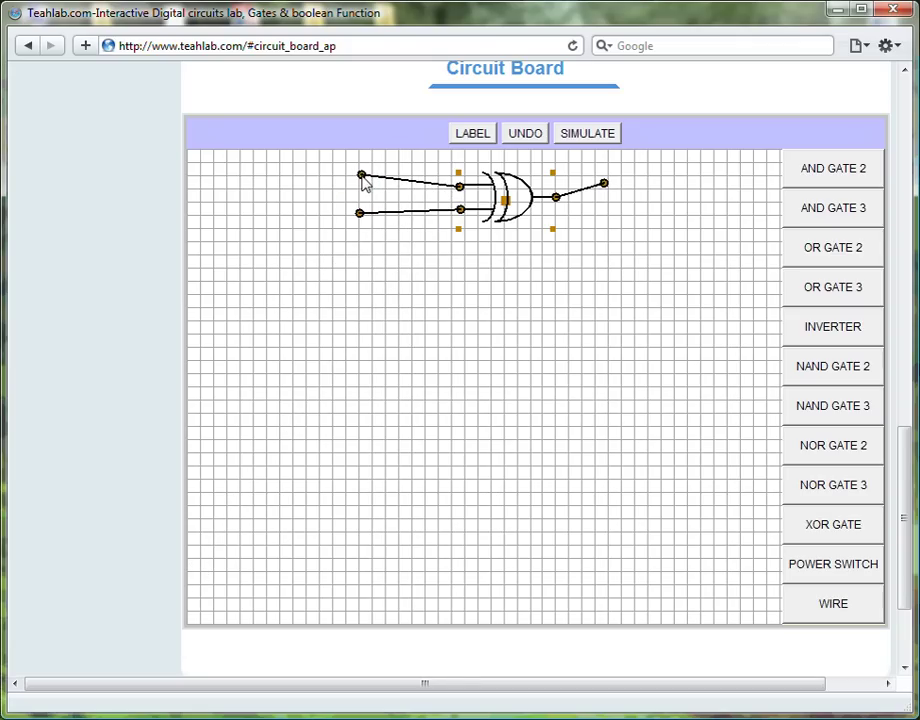
Attach power switches to the left ends of the upper and lower XOR input wires
click(820, 575)
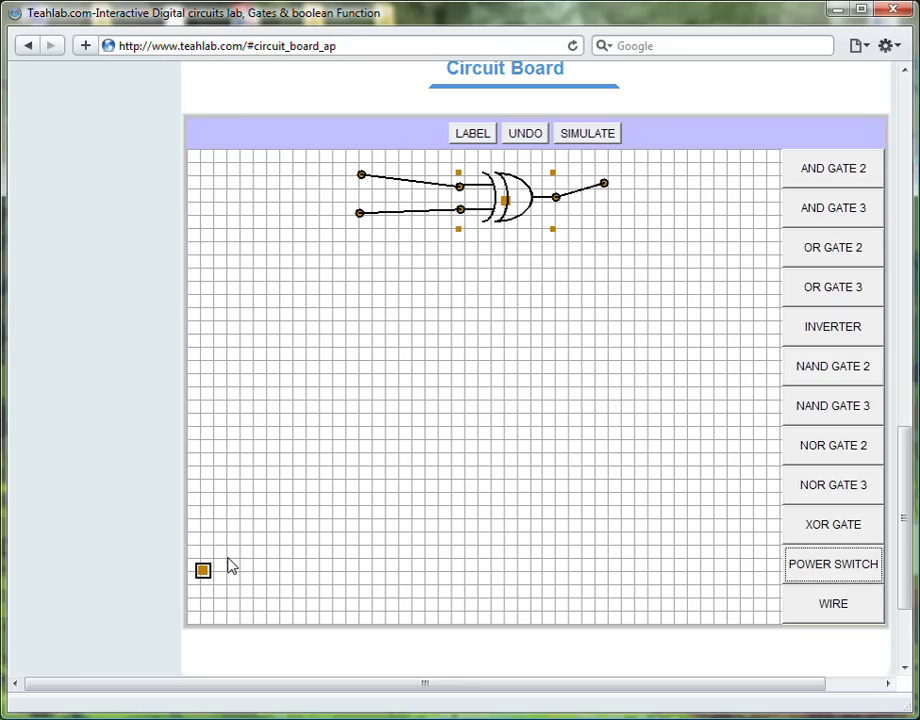
drag(203, 578, 361, 178)
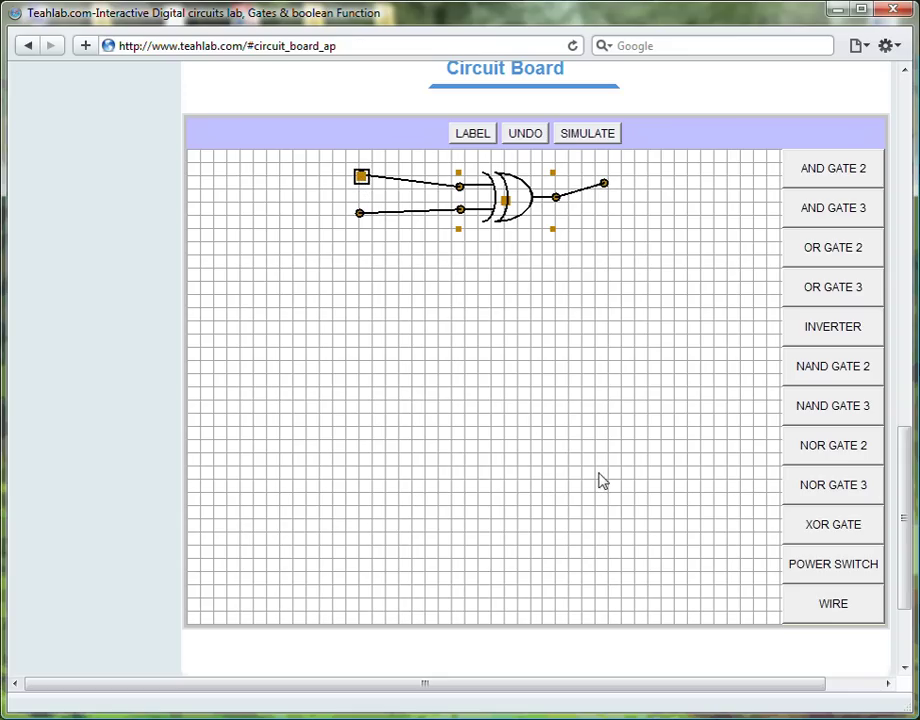
click(799, 569)
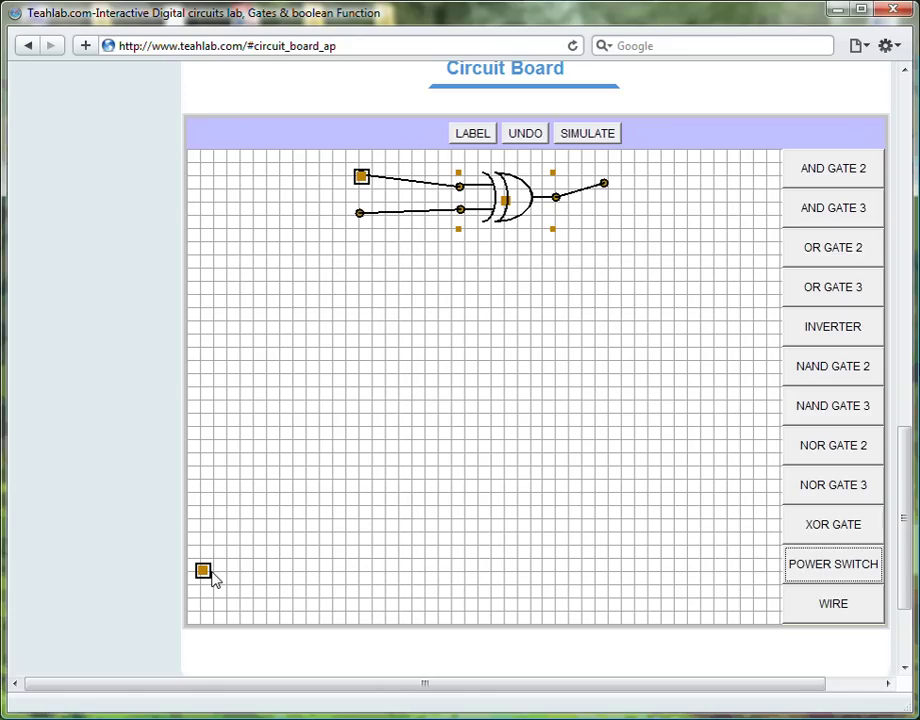
drag(206, 576, 363, 220)
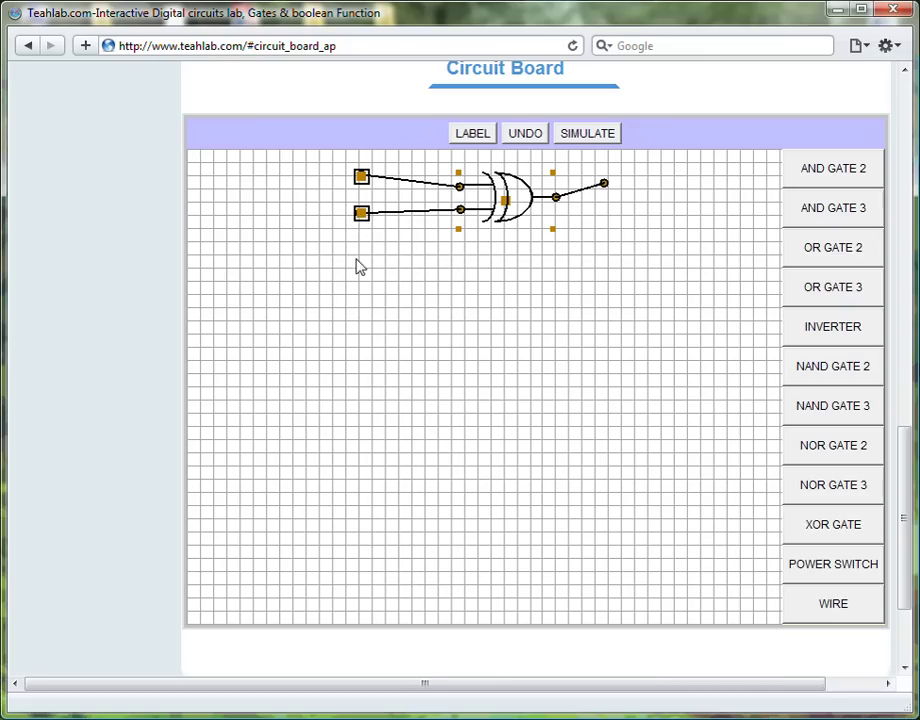
Run the XOR circuit in the simulator and toggle each input on and off individually
click(590, 138)
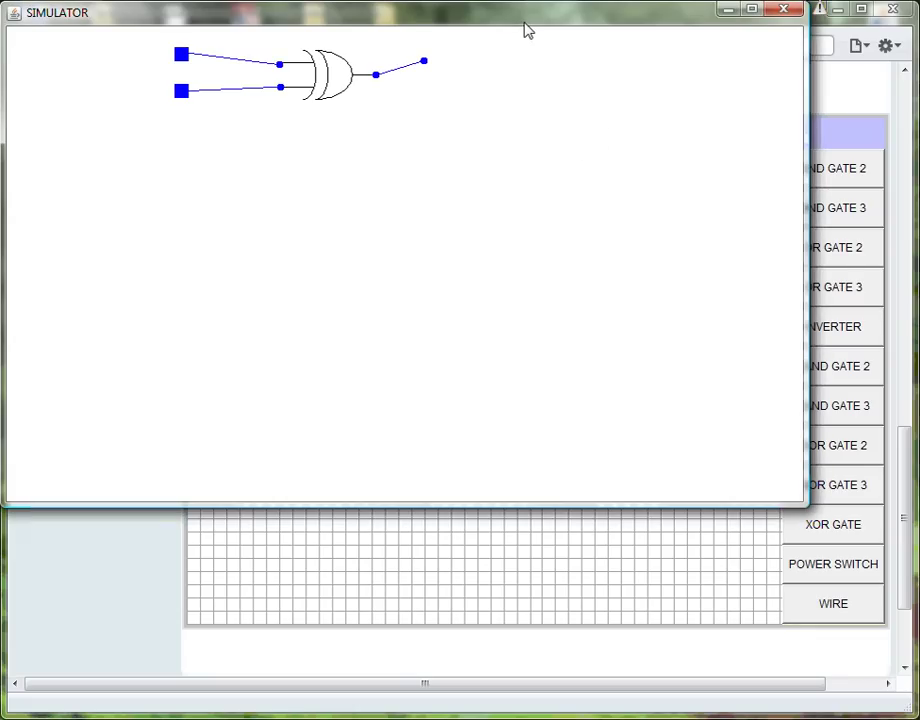
drag(527, 30, 634, 188)
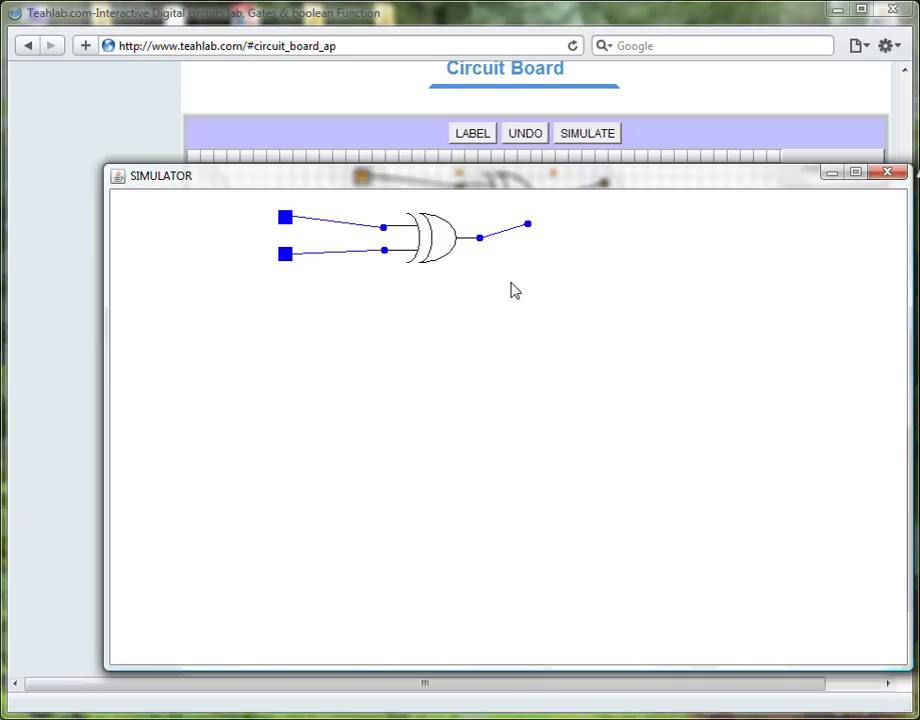
click(285, 219)
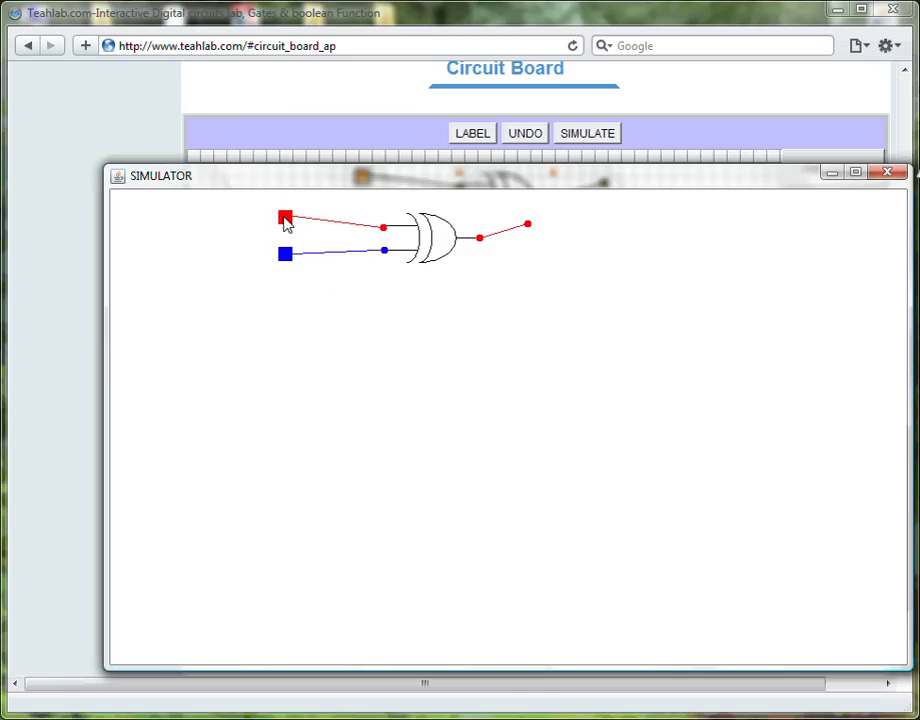
click(285, 220)
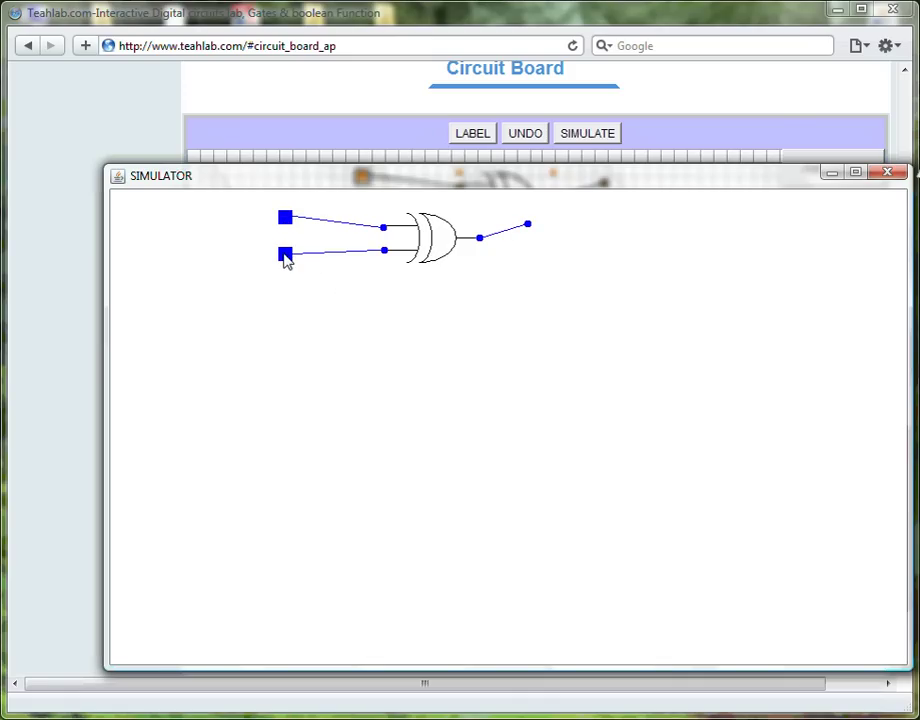
click(285, 255)
click(285, 255)
click(286, 220)
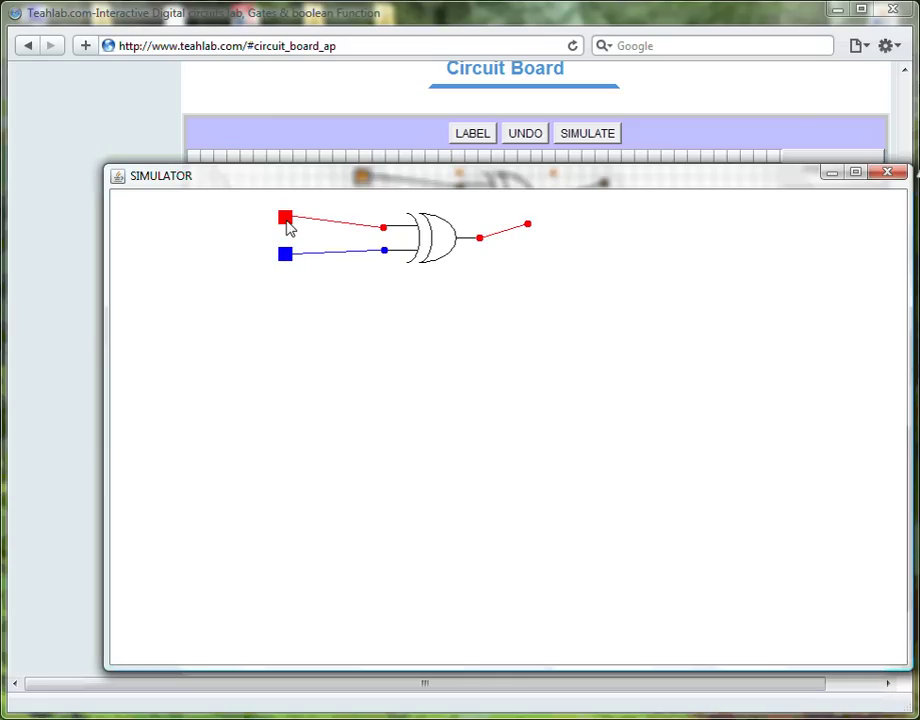
click(286, 220)
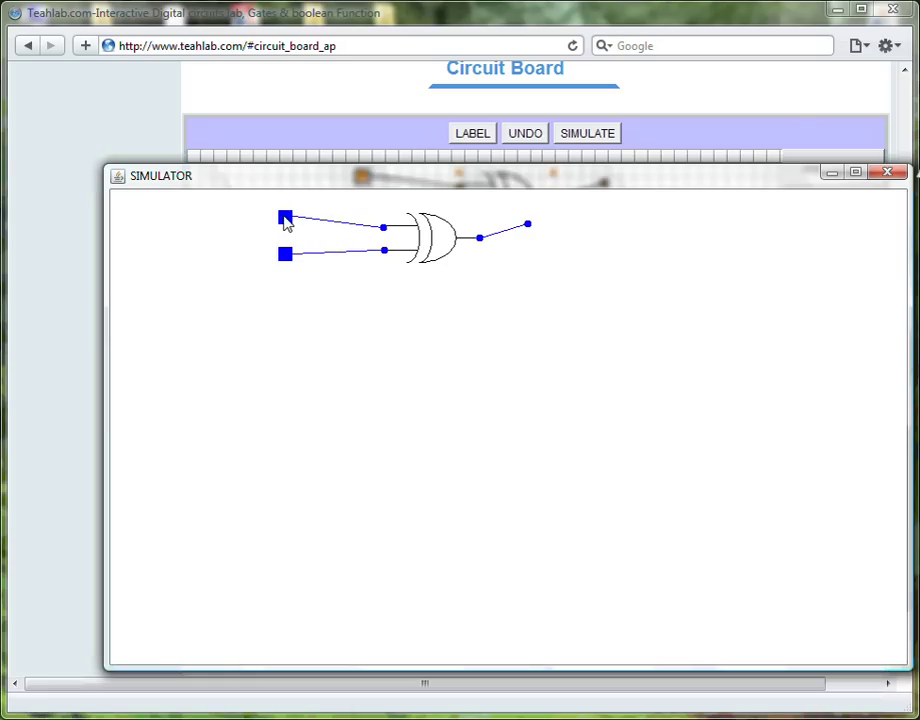
Retest each input alone, then both inputs high, and close the simulator
click(285, 220)
click(285, 220)
click(286, 256)
click(287, 256)
click(286, 218)
click(286, 255)
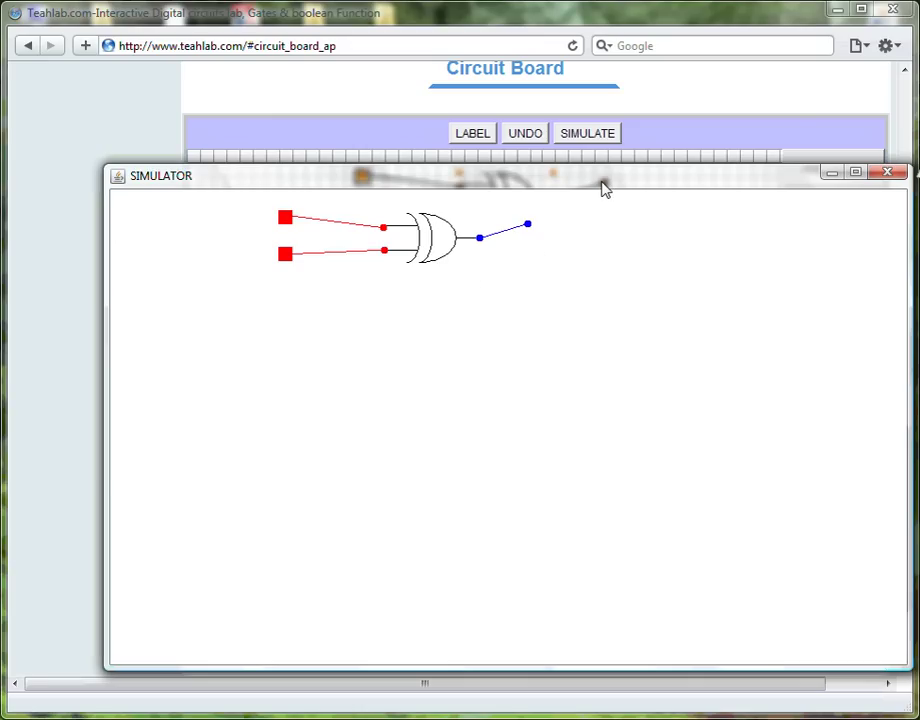
drag(602, 183, 561, 179)
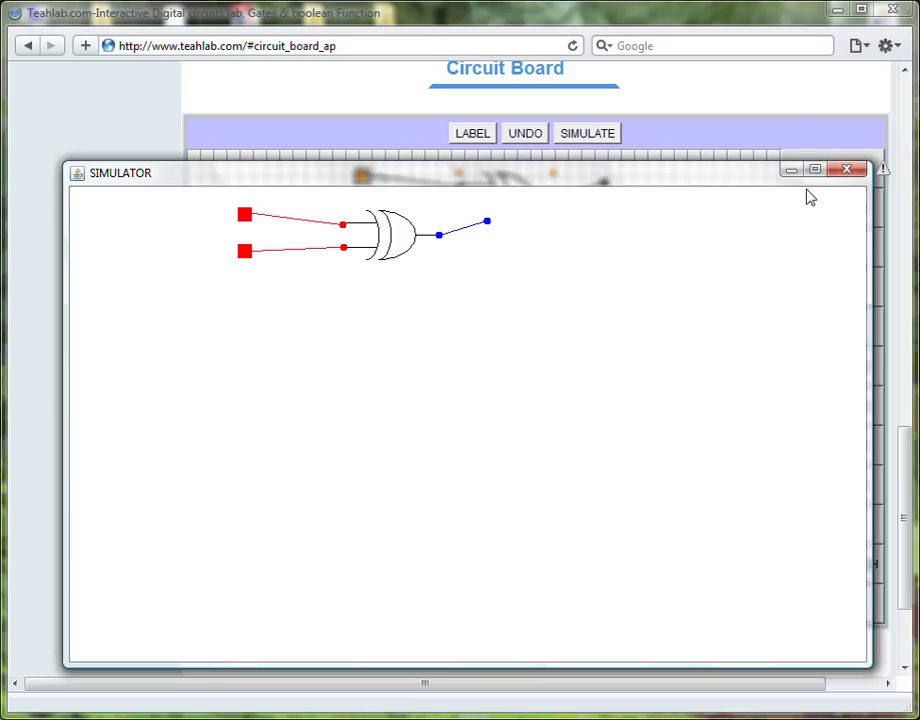
click(848, 172)
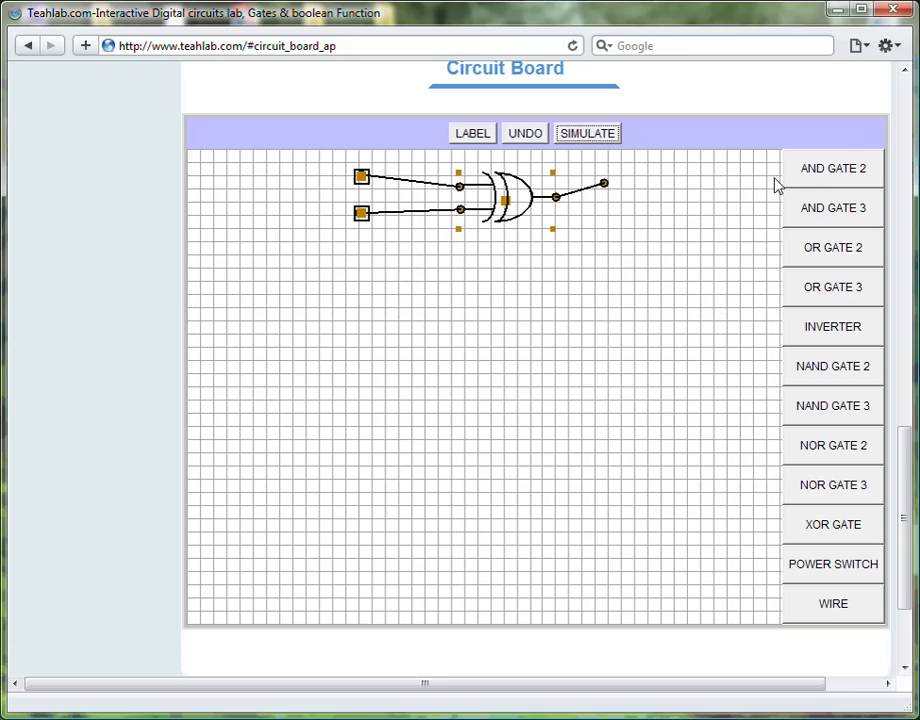
Add a two-input AND gate and fine-tune its position just under the XOR gate
click(842, 183)
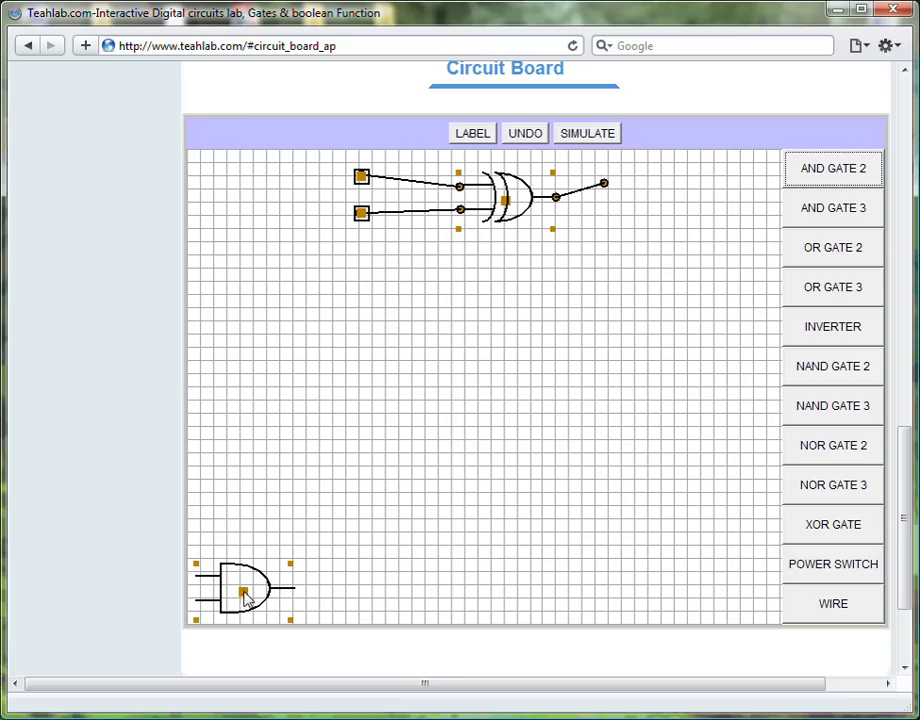
drag(243, 596, 494, 290)
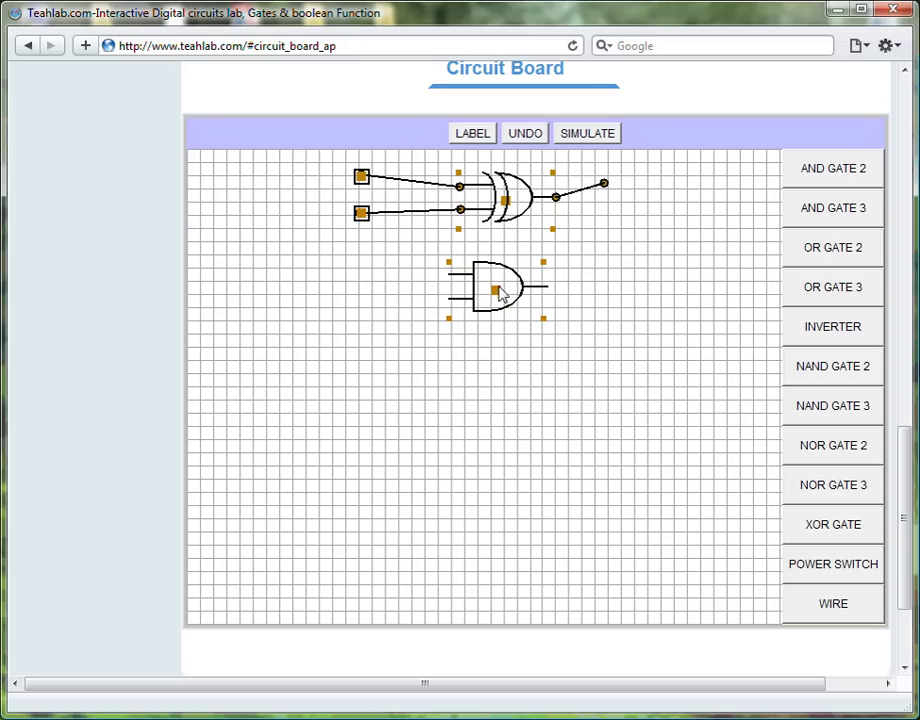
mouse_move(503, 303)
mouse_down()
mouse_move(517, 291)
mouse_move(509, 284)
mouse_up()
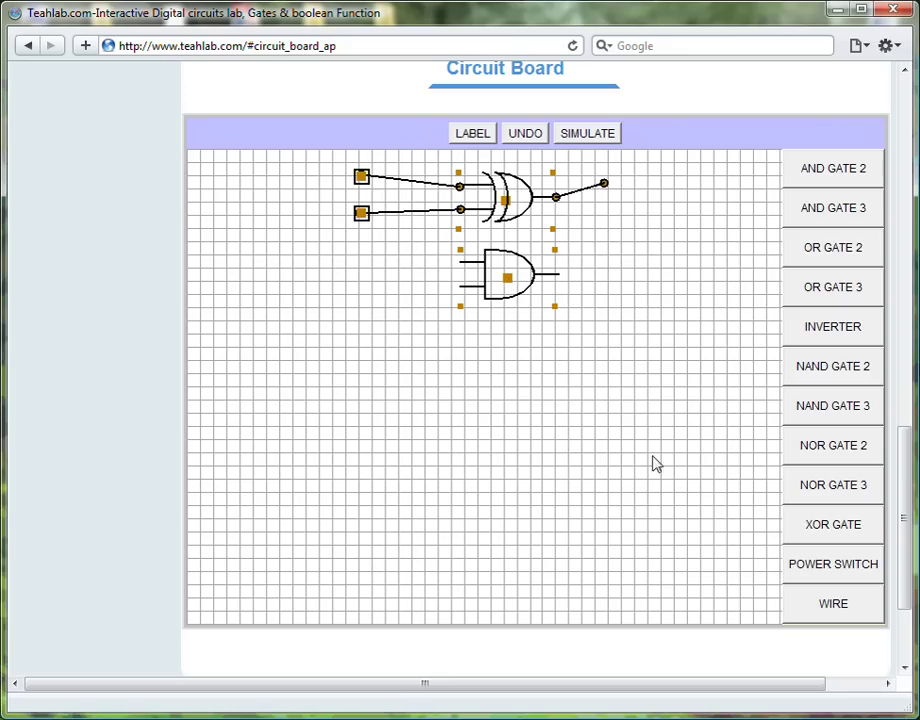
Wire the AND gate's upper input to the bottom input signal line
click(802, 608)
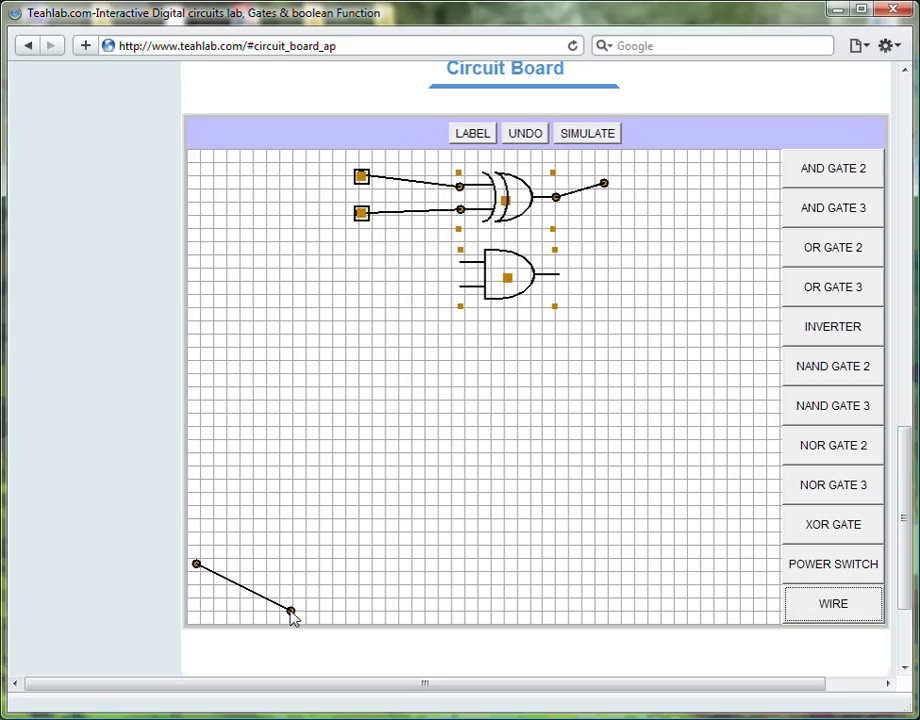
drag(291, 612, 463, 272)
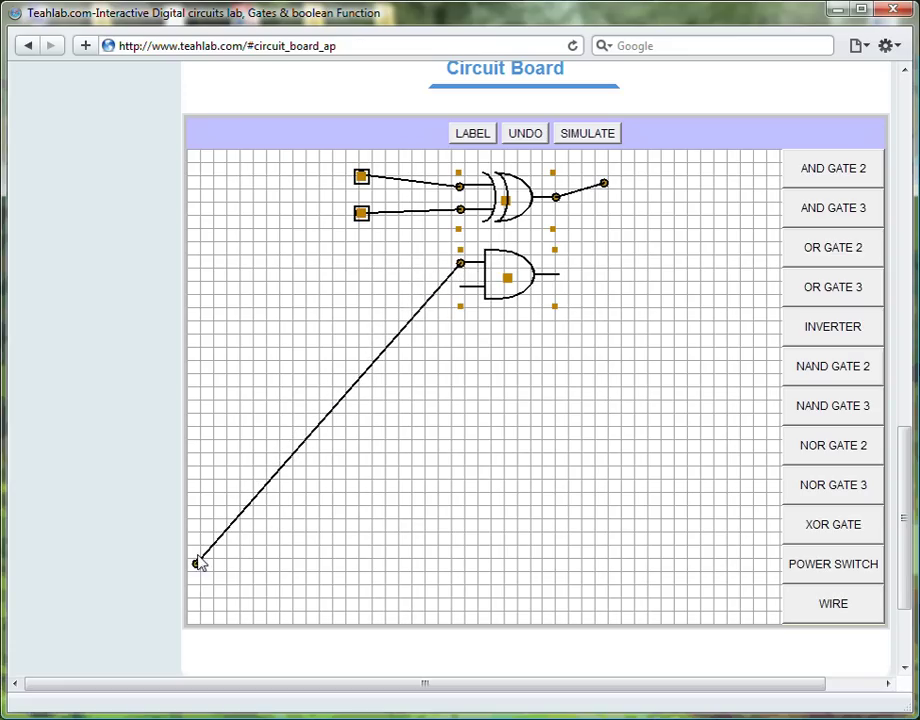
drag(198, 563, 465, 223)
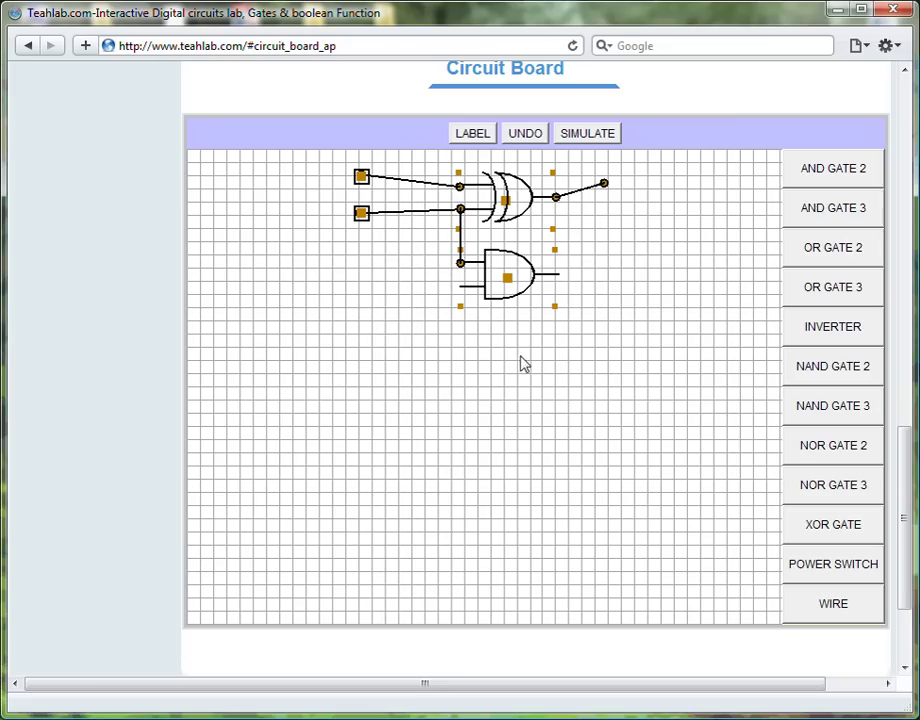
Add a second wire to the AND gate's lower input, leaving its free end beside the gate
click(812, 606)
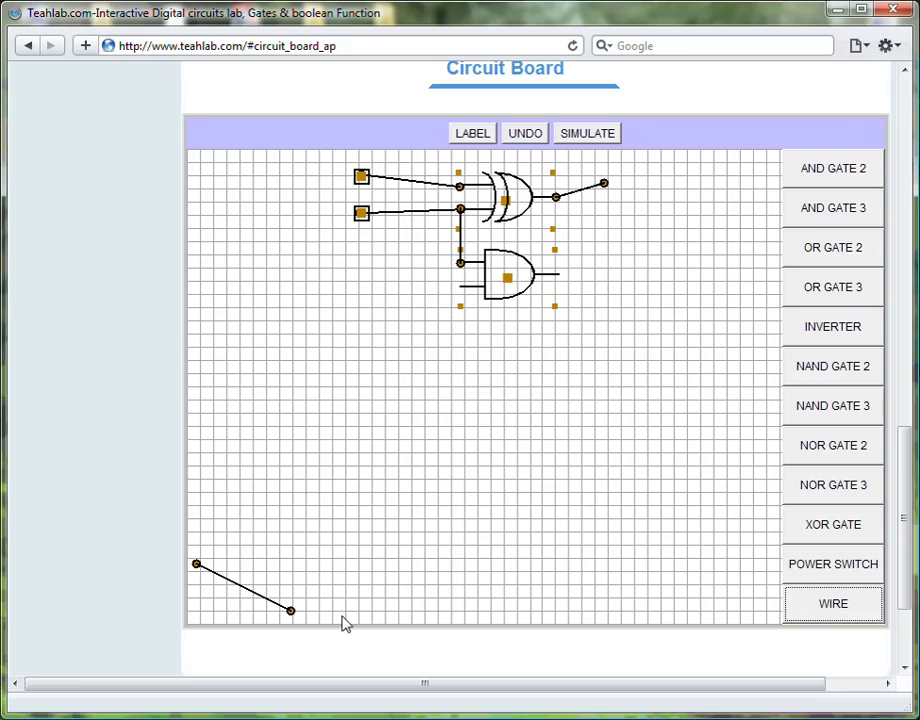
drag(290, 615, 394, 382)
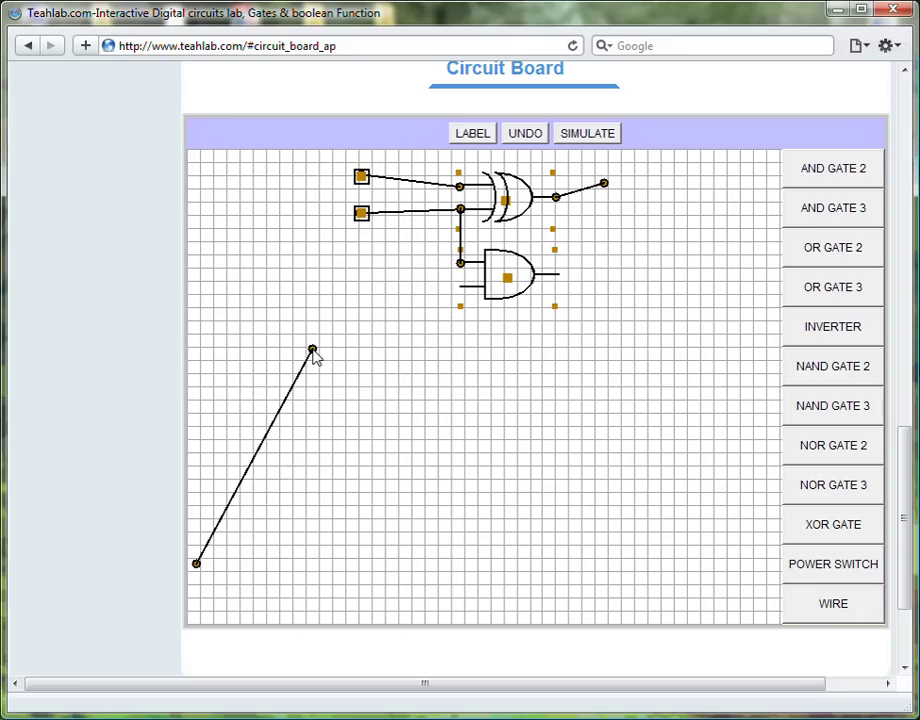
drag(314, 355, 311, 362)
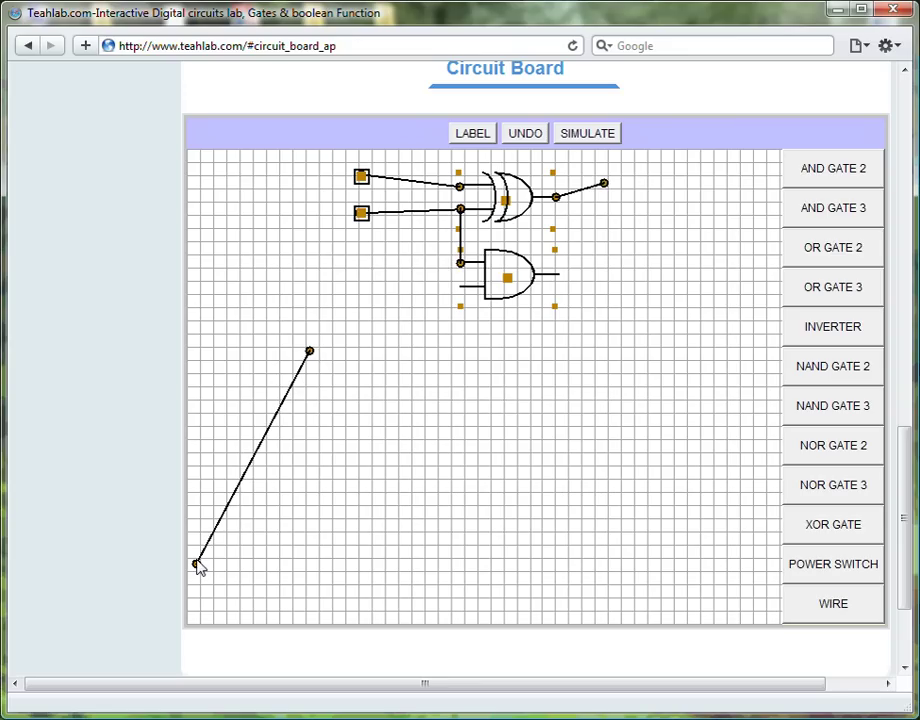
drag(197, 566, 466, 297)
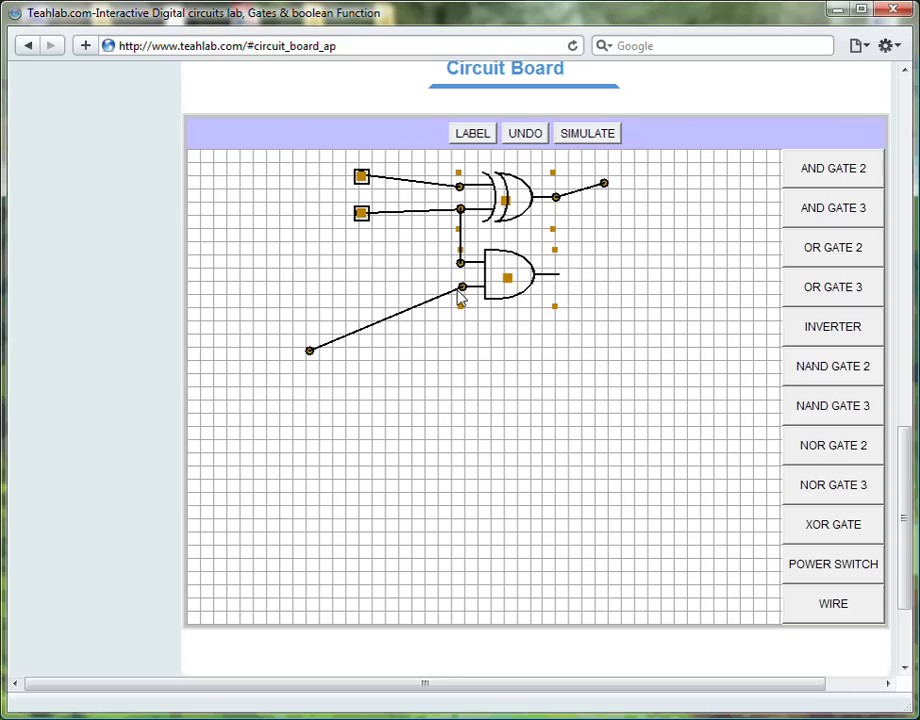
drag(310, 352, 425, 294)
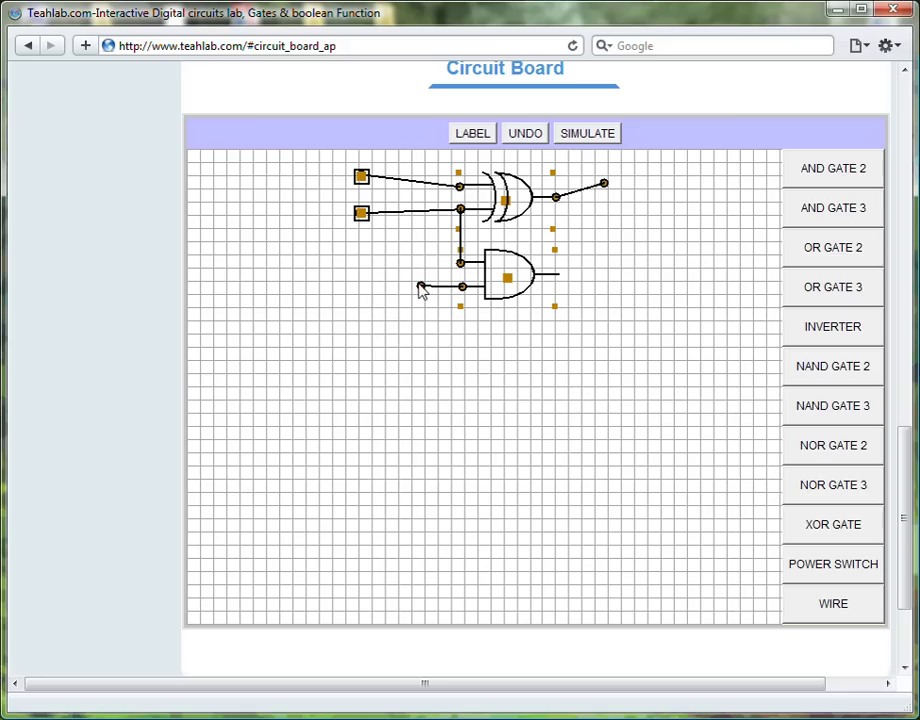
drag(422, 290, 410, 188)
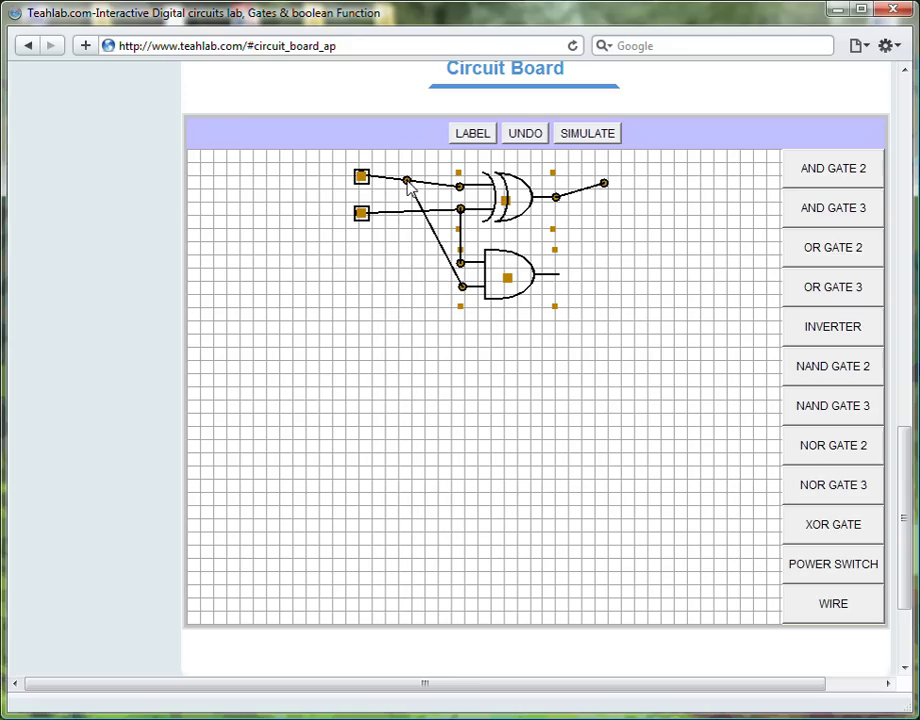
drag(410, 188, 413, 304)
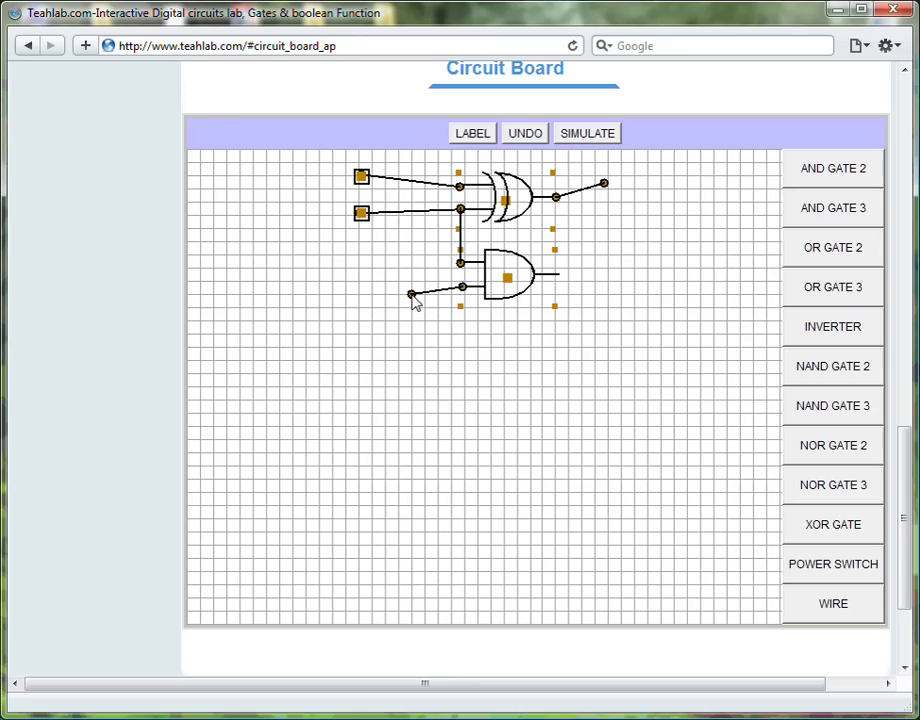
Join that wire end to the top input line, and add a loose wire for the AND output
click(812, 608)
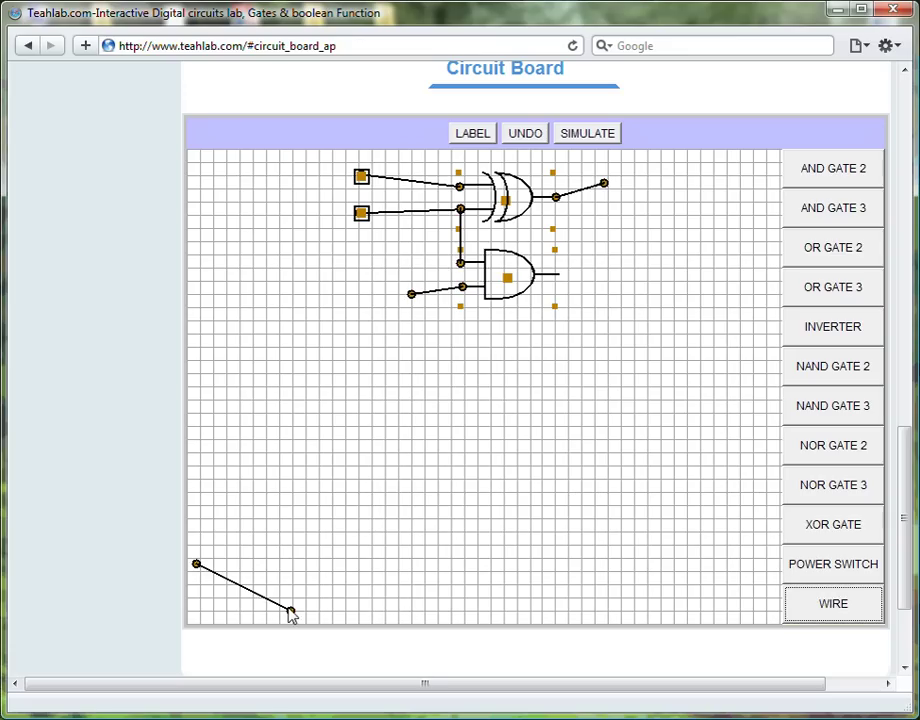
drag(293, 615, 413, 296)
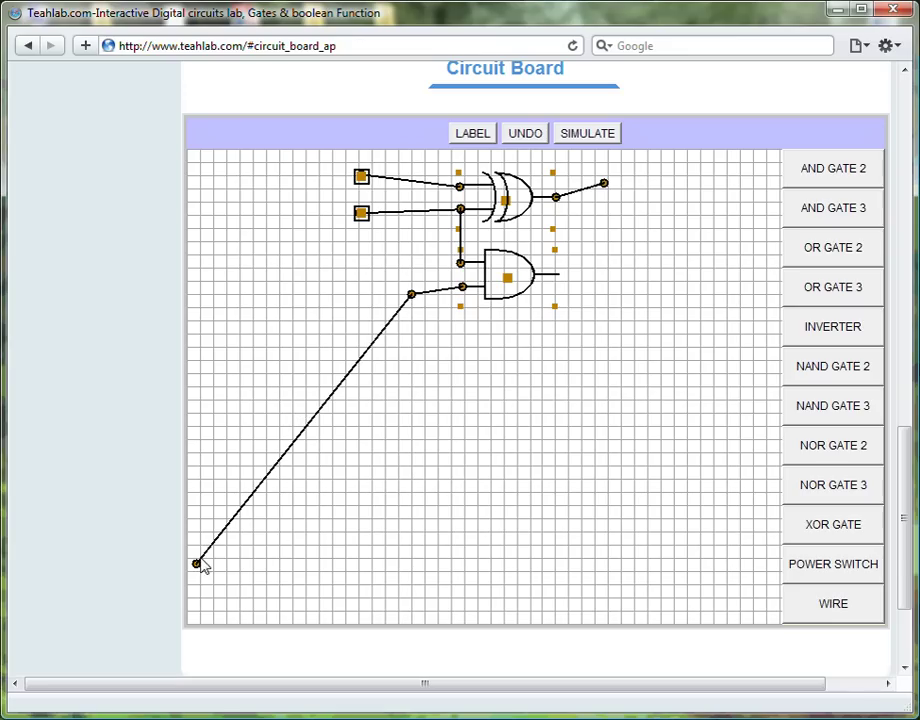
drag(197, 566, 415, 187)
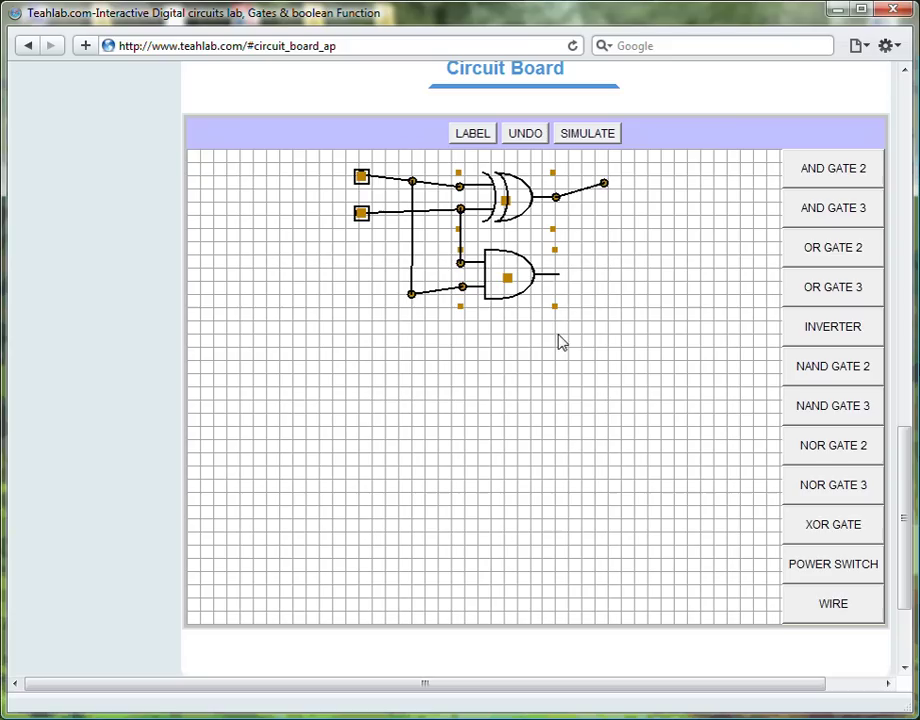
click(807, 616)
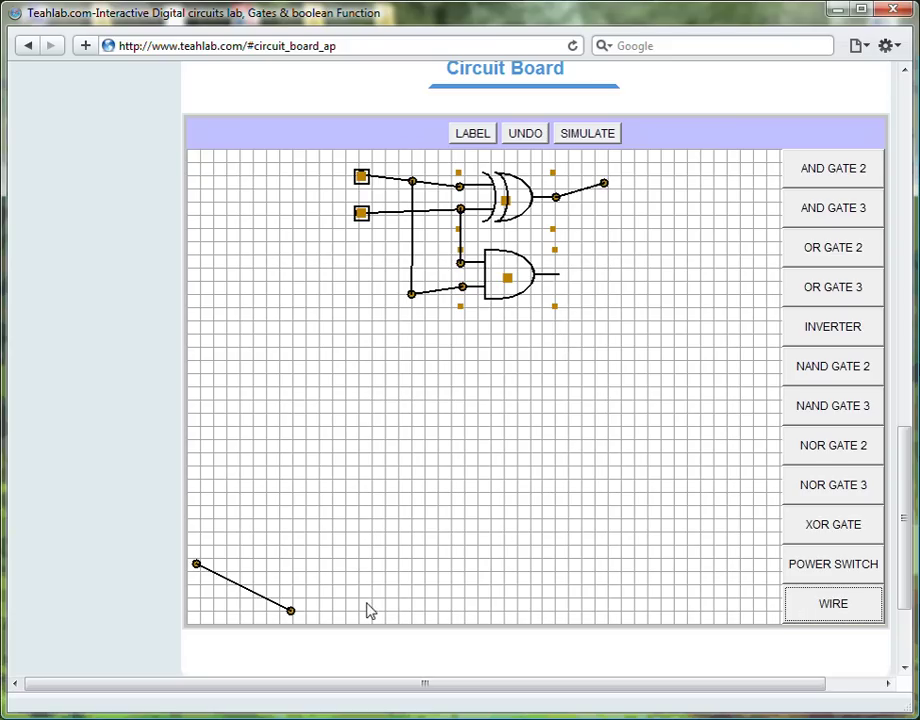
drag(197, 567, 558, 285)
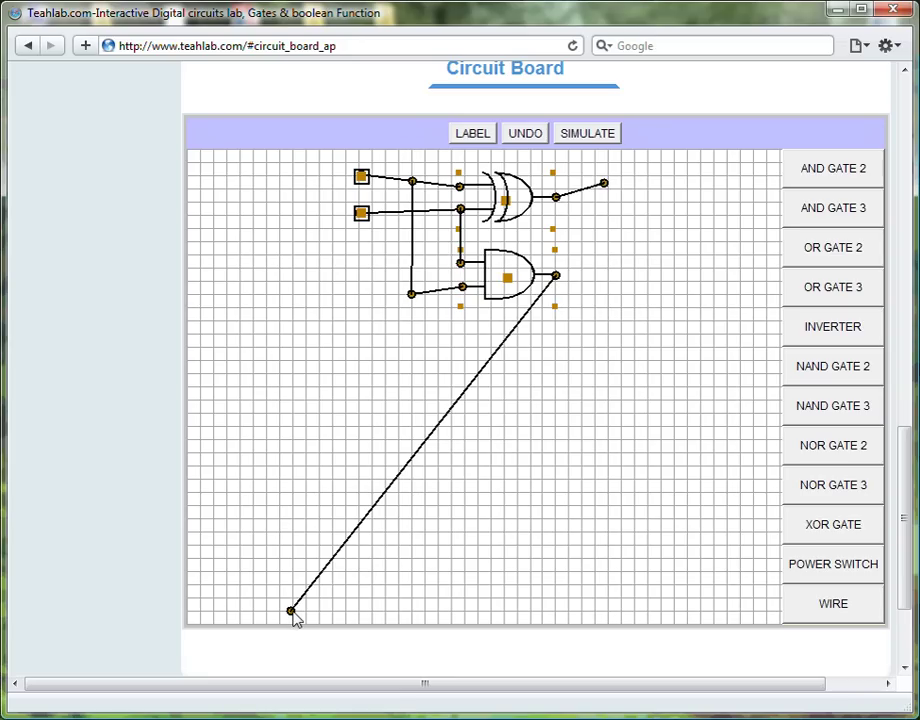
drag(292, 612, 602, 261)
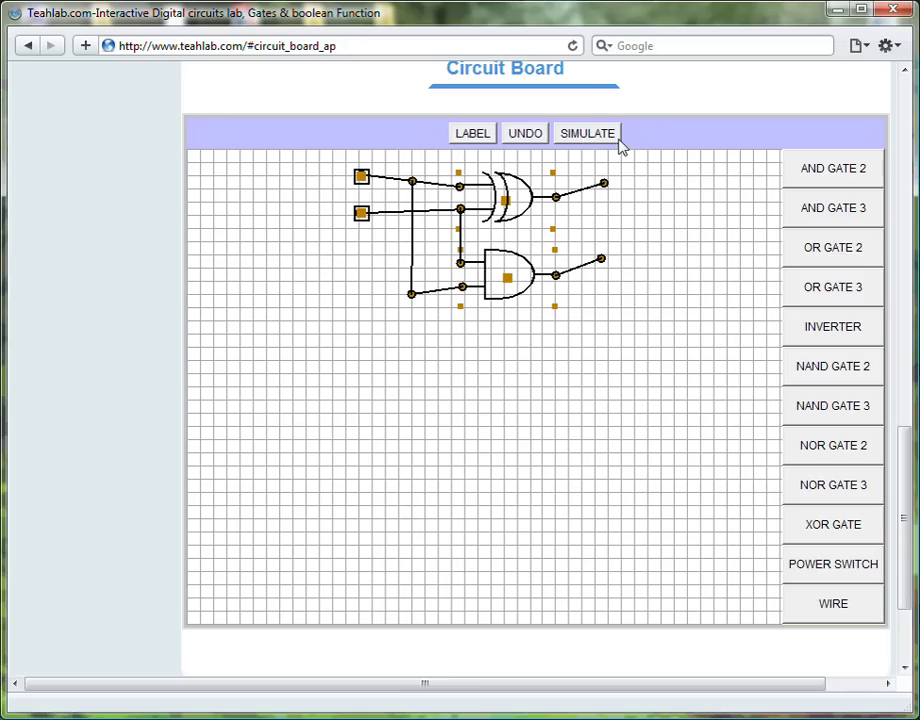
click(587, 136)
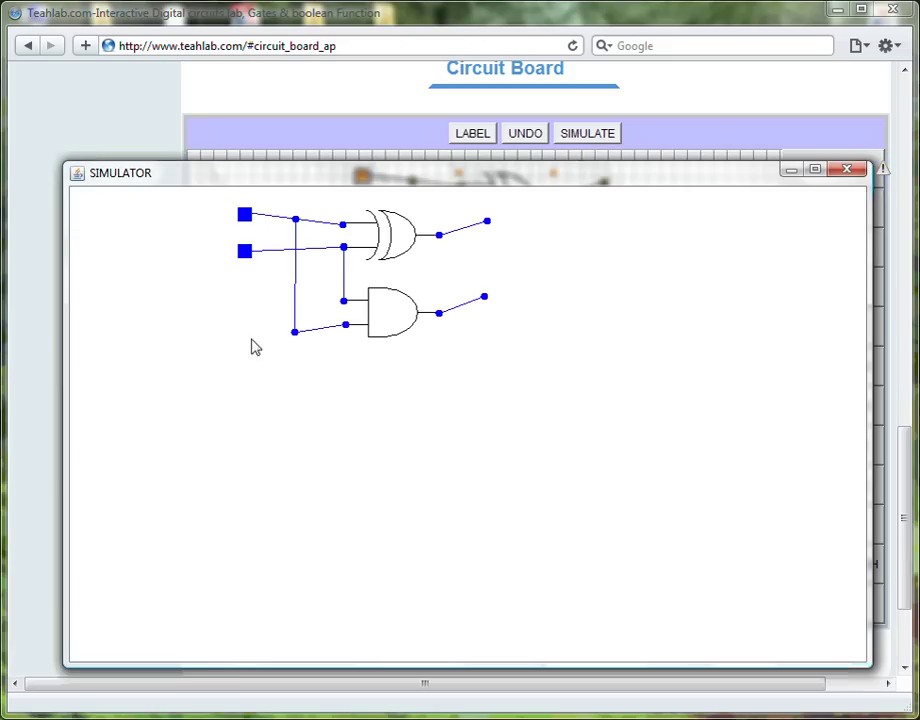
Toggle lower-only, upper-only, then both inputs high (only the AND output lights), then all off
click(245, 252)
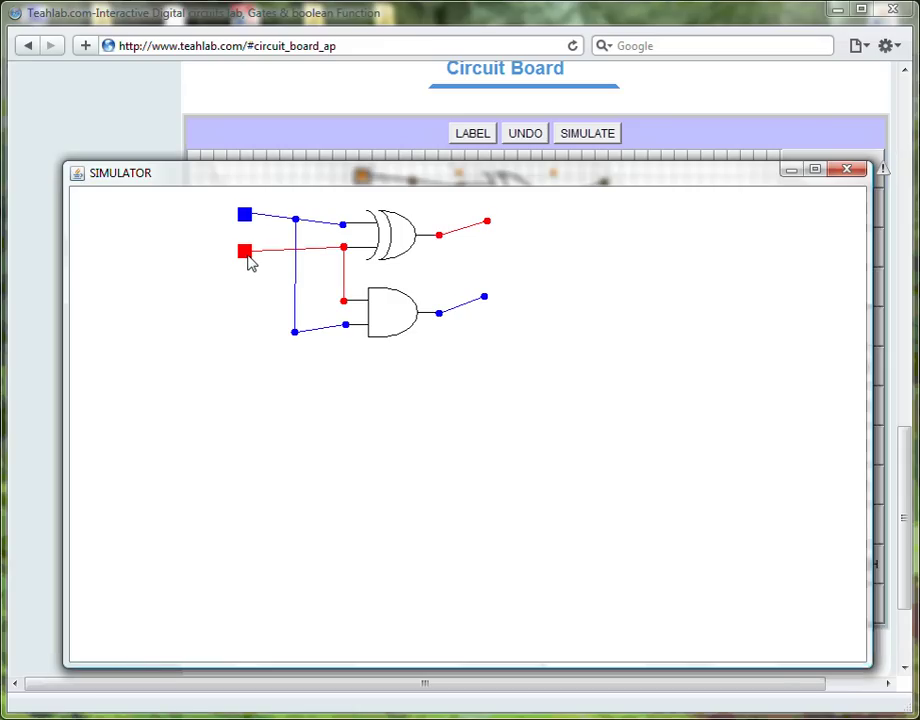
click(245, 252)
click(245, 215)
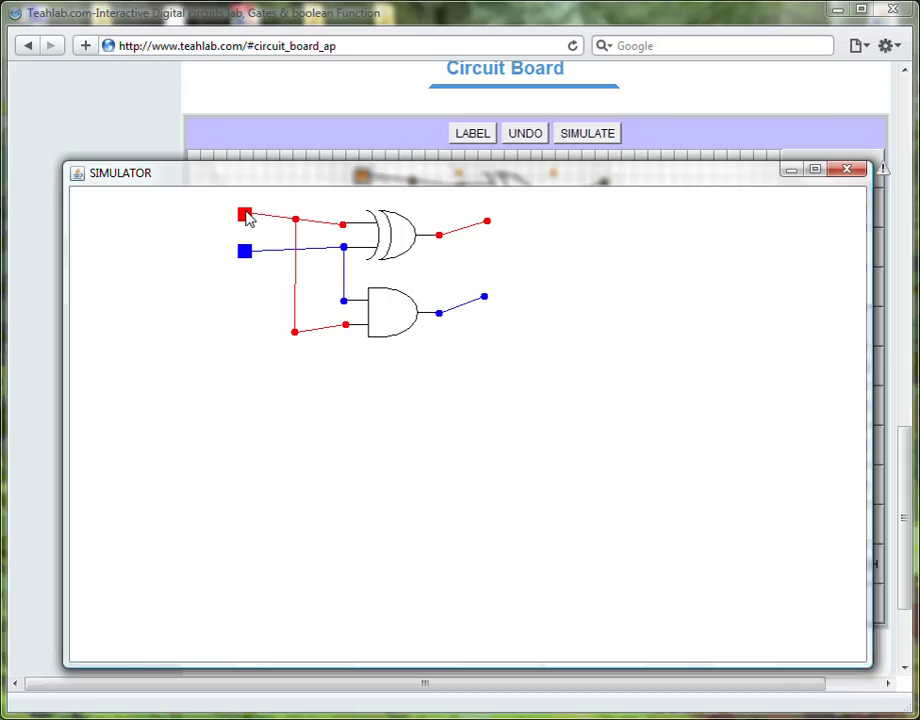
click(245, 215)
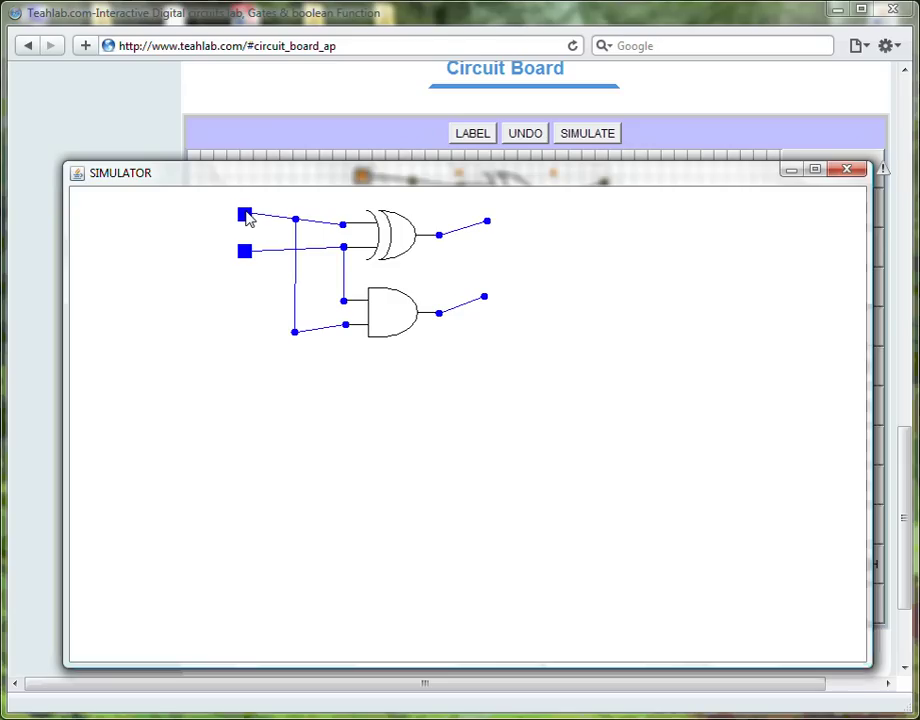
click(245, 215)
click(245, 252)
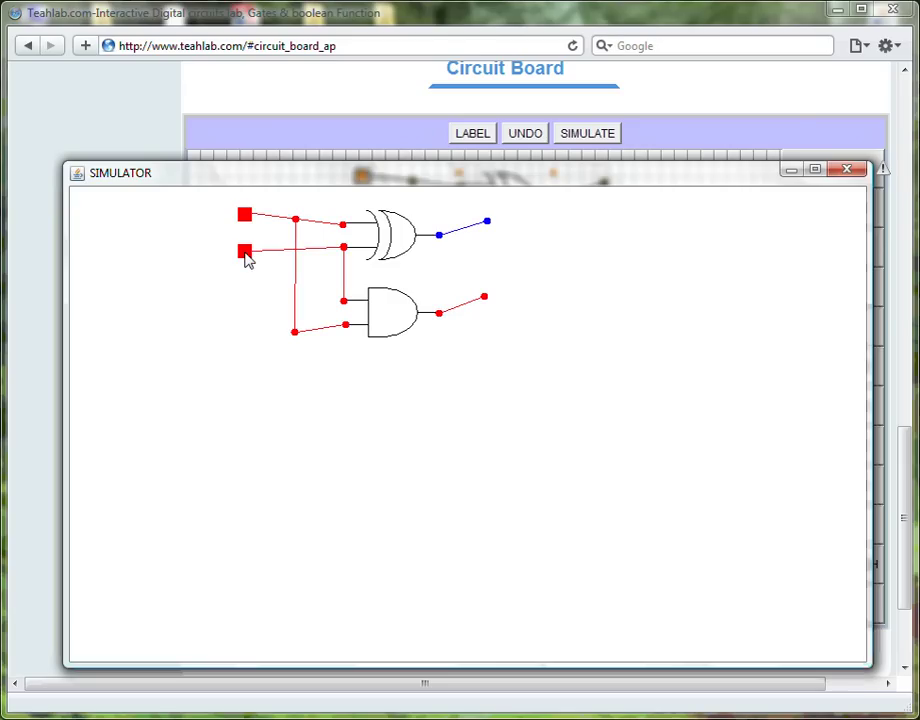
click(245, 252)
click(247, 218)
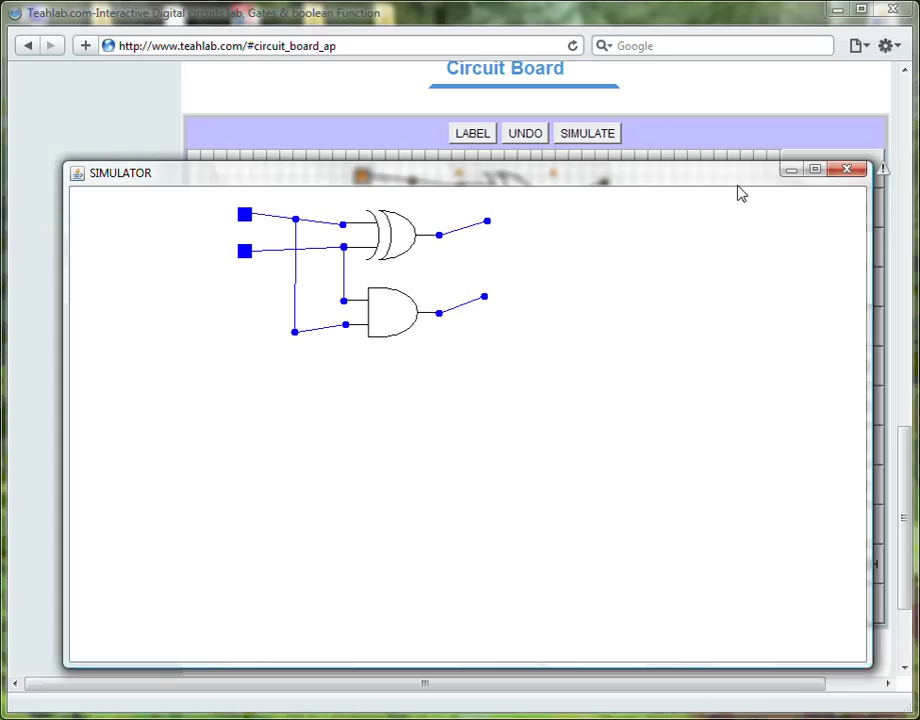
drag(731, 179, 708, 181)
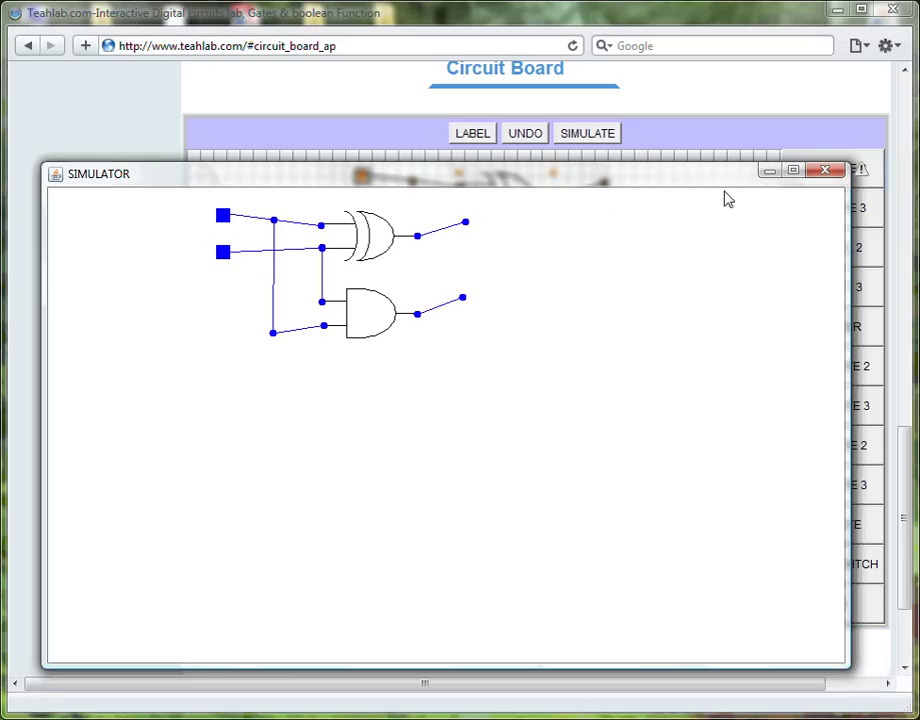
Close the simulator and place a label 'A' beside the upper input switch
click(826, 178)
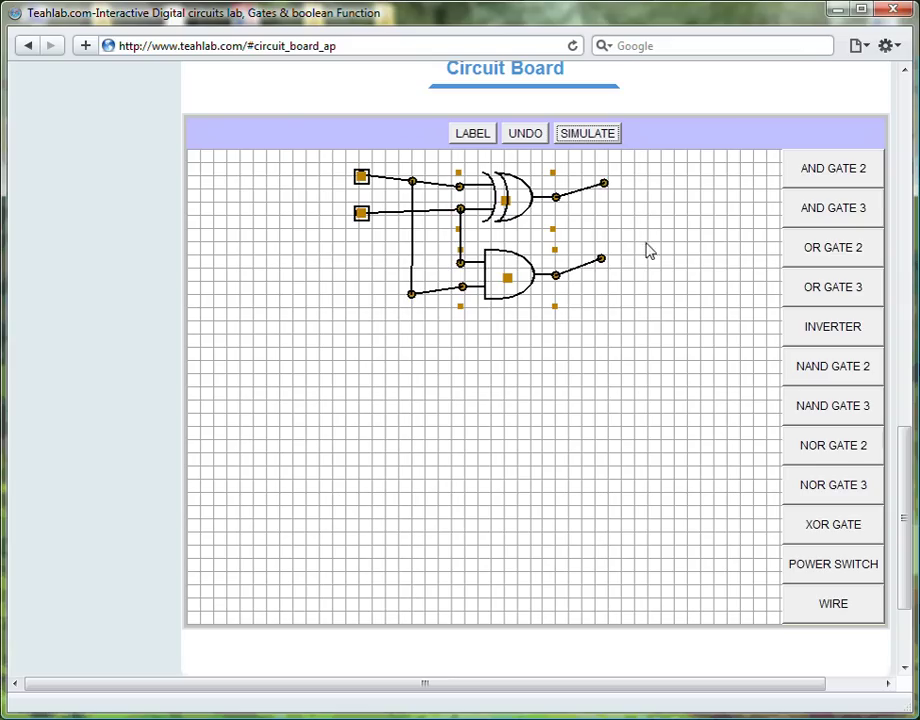
click(370, 353)
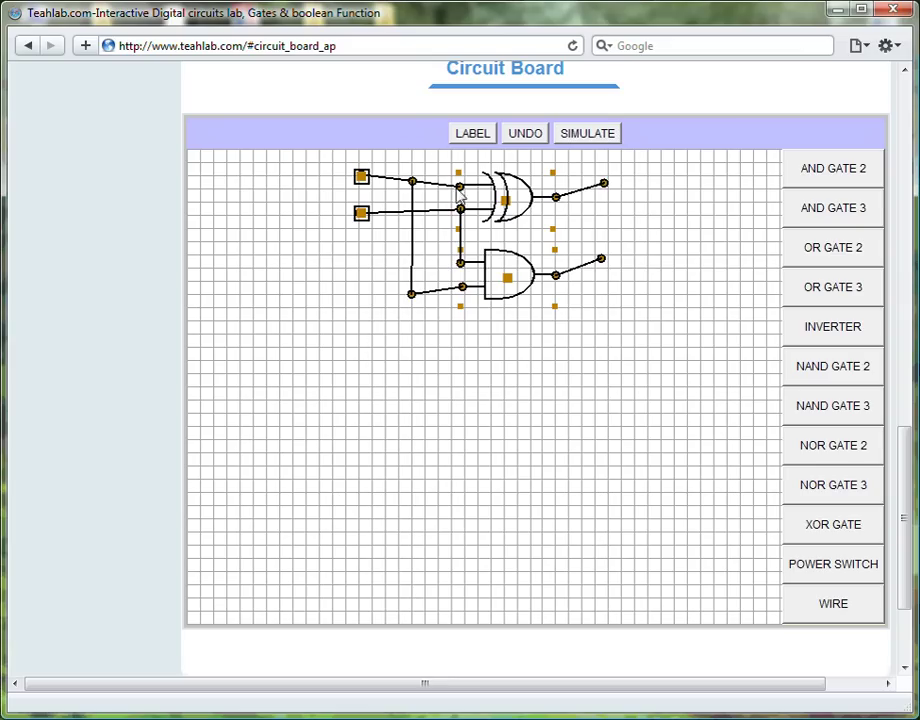
click(473, 136)
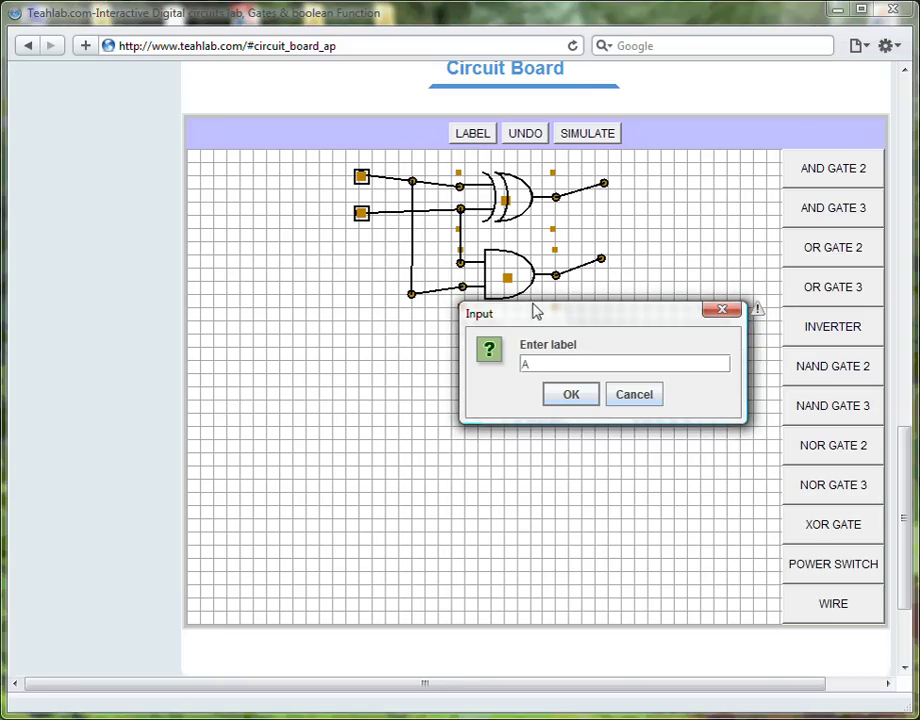
click(565, 396)
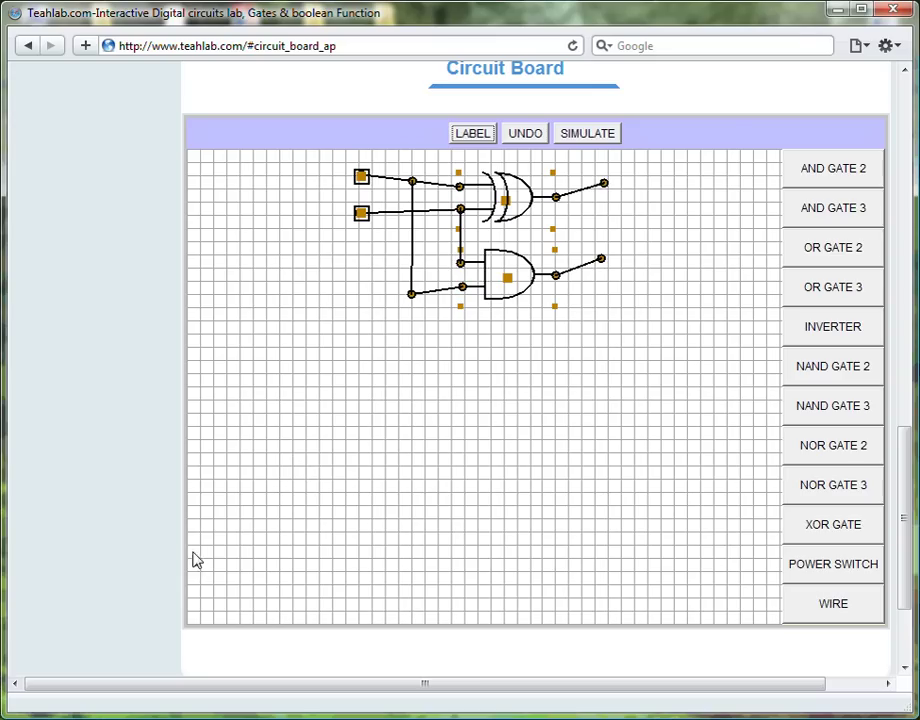
click(196, 562)
mouse_move(199, 577)
mouse_down()
mouse_move(248, 304)
mouse_move(329, 191)
mouse_move(344, 189)
mouse_up()
Add a label 'B' beside the lower input switch
click(474, 134)
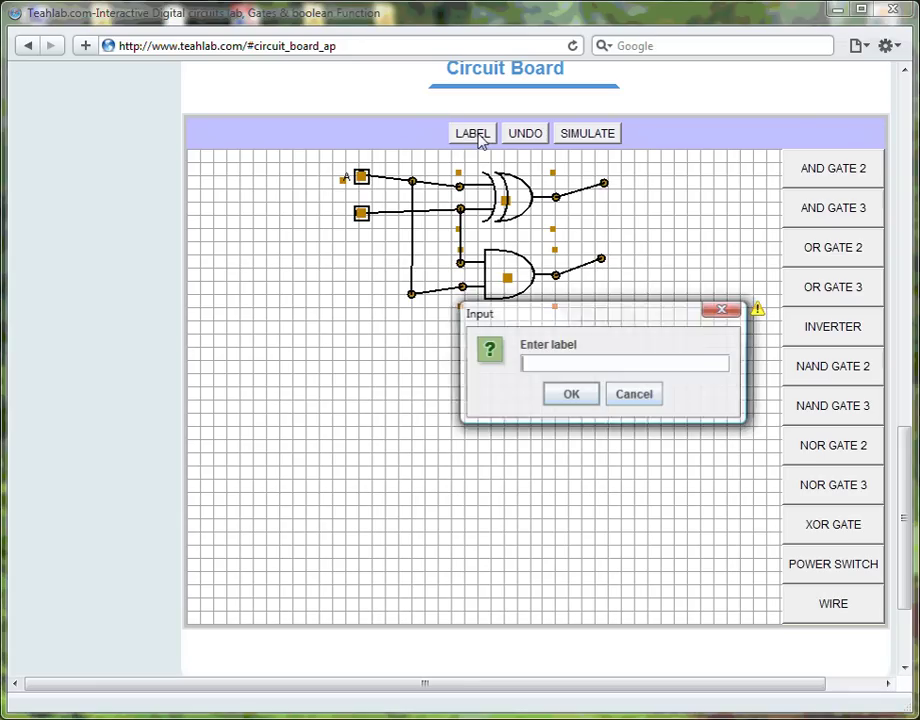
click(571, 396)
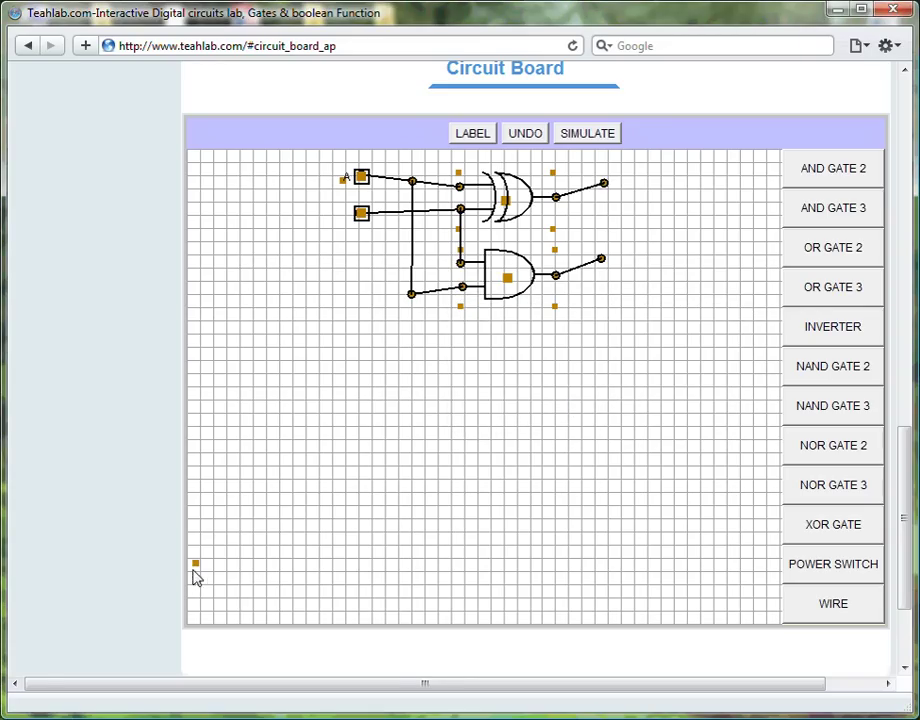
mouse_move(198, 570)
mouse_down()
mouse_move(304, 349)
mouse_move(305, 277)
mouse_move(325, 221)
mouse_move(342, 215)
mouse_up()
Add a SUM label and place it beside the XOR gate's output
click(471, 137)
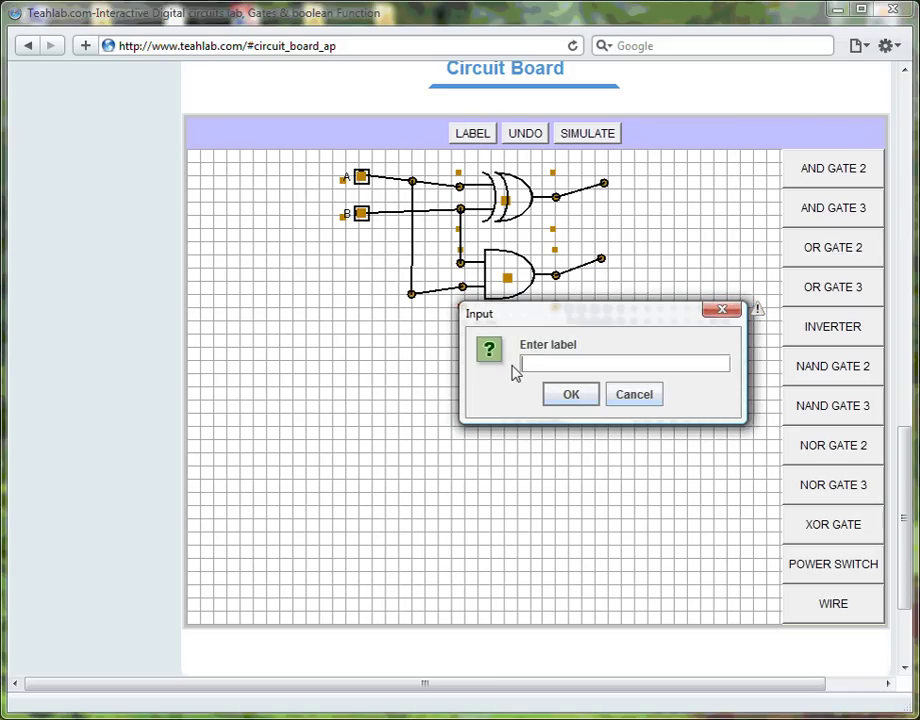
text(SUM)
click(565, 396)
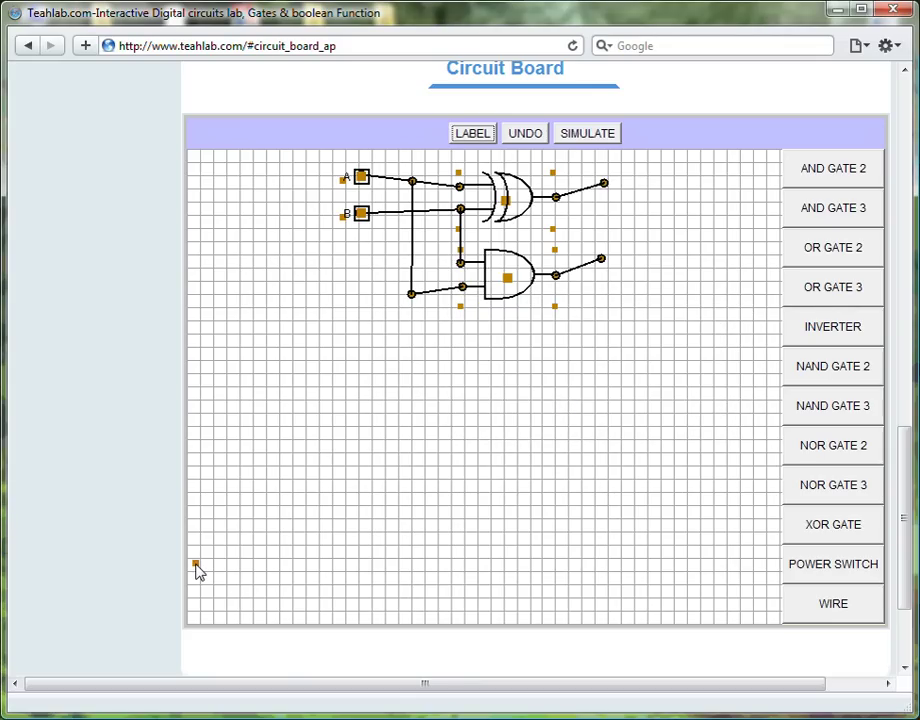
mouse_move(198, 572)
mouse_down()
mouse_move(370, 528)
mouse_move(550, 454)
mouse_move(626, 285)
mouse_move(628, 205)
mouse_move(619, 196)
mouse_up()
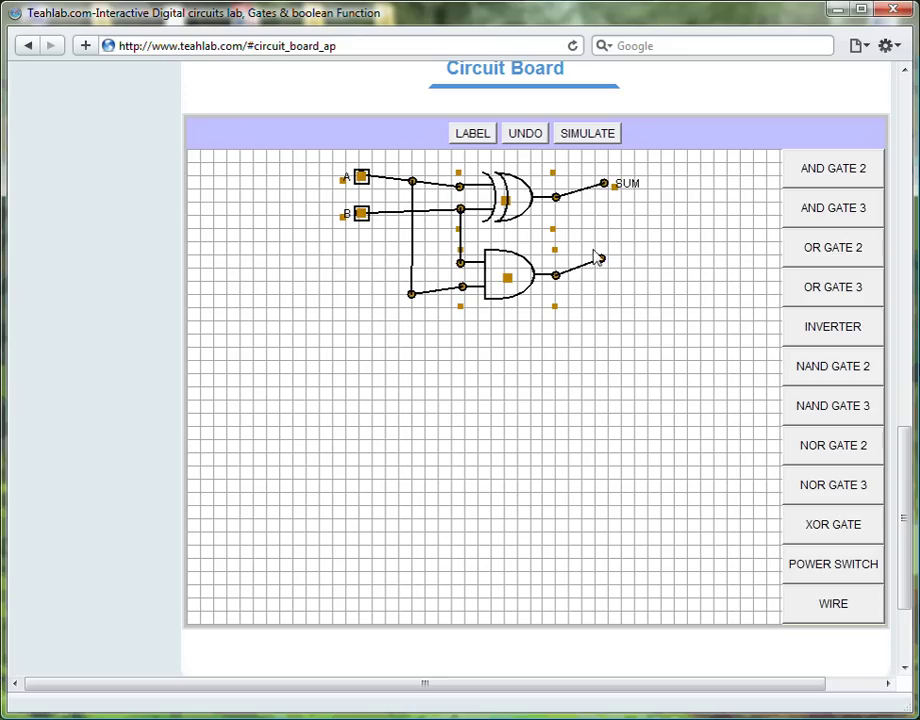
Add a CARRY label and place it beside the AND gate's output
click(472, 136)
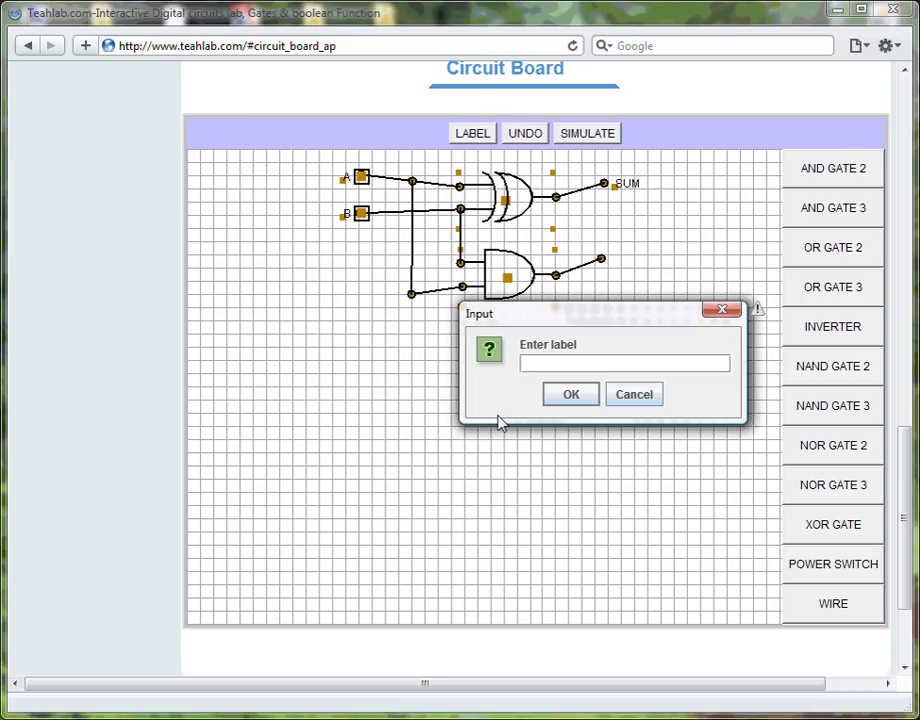
text(CARRY)
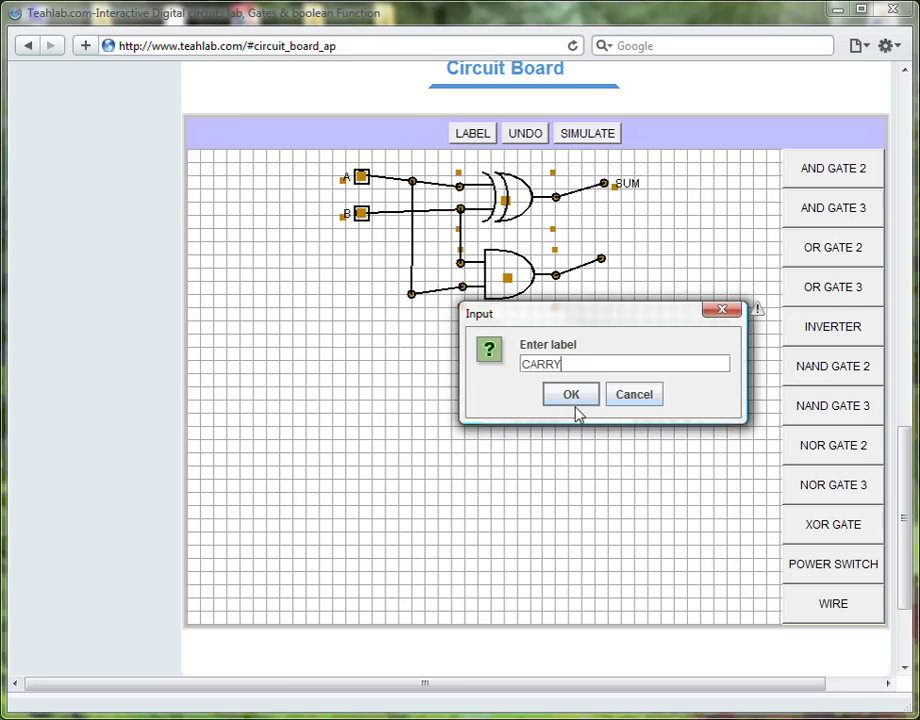
click(571, 394)
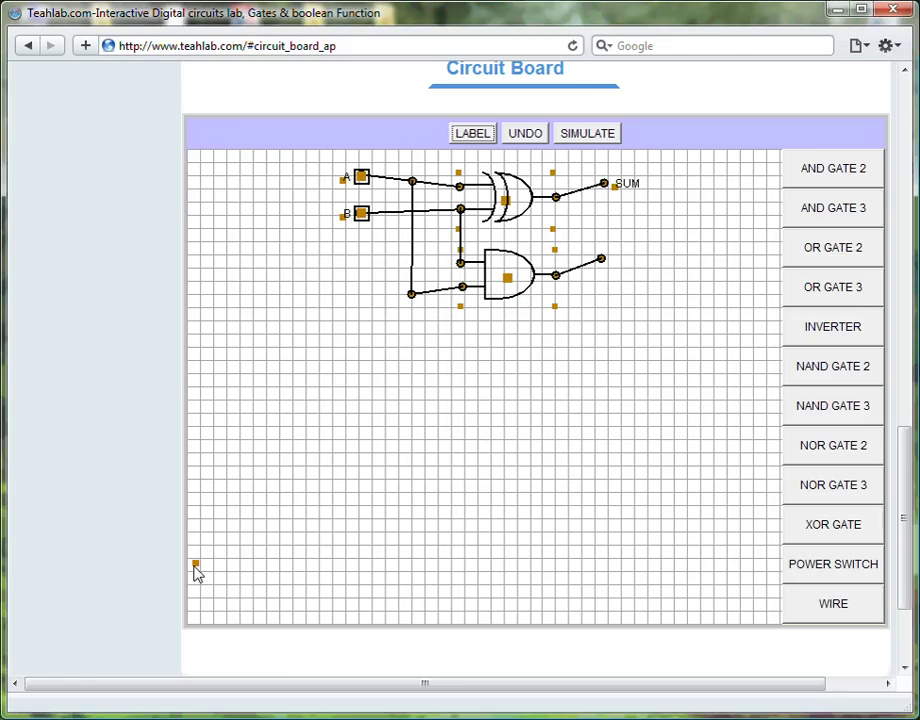
mouse_move(198, 570)
mouse_down()
mouse_move(559, 413)
mouse_move(612, 361)
mouse_move(614, 273)
mouse_up()
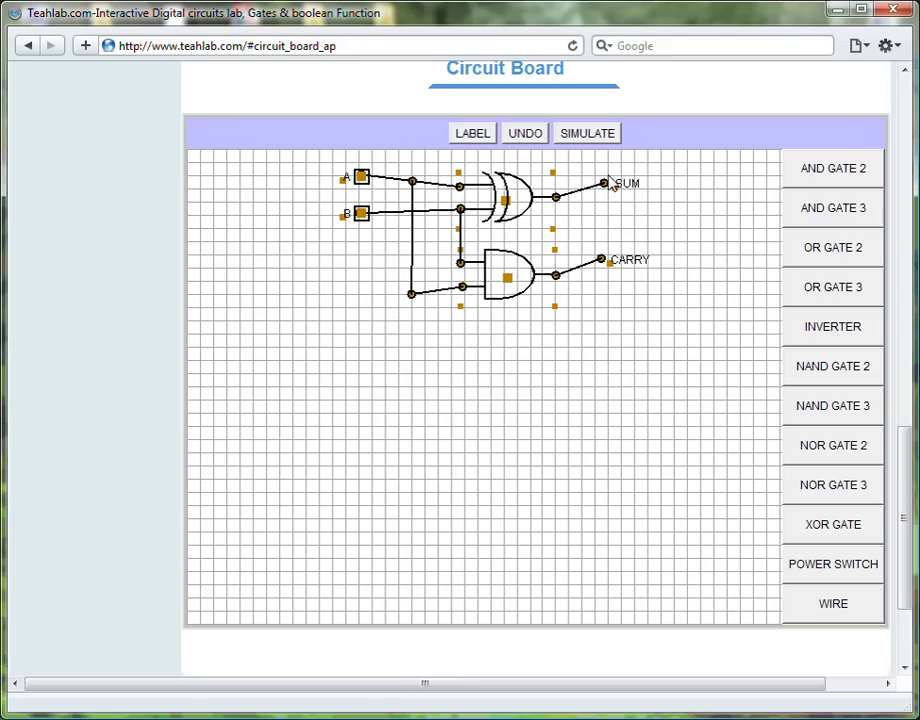
click(588, 134)
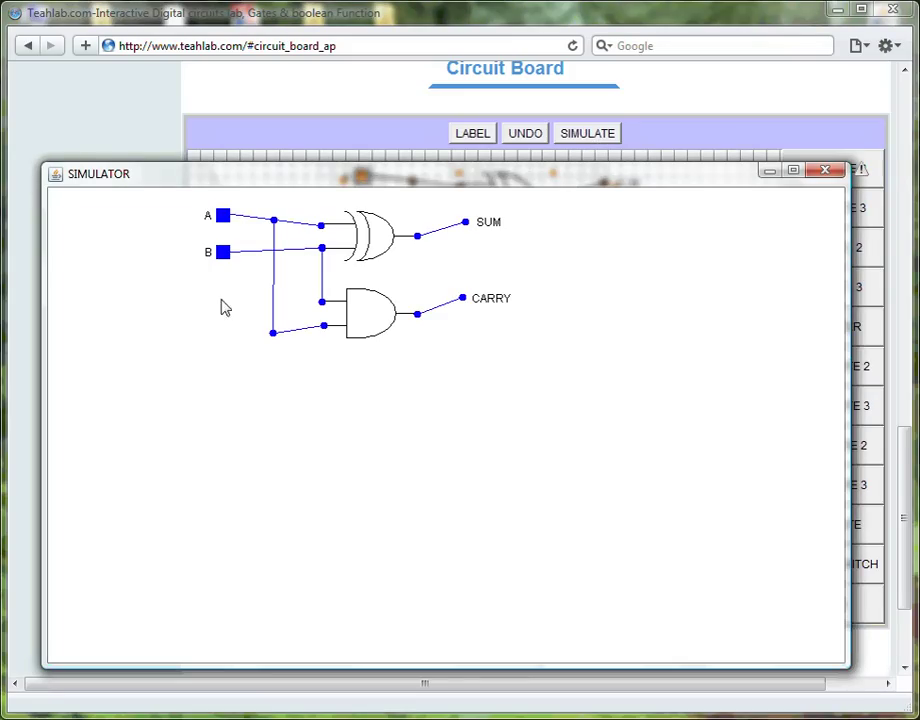
Switch input A on to get SUM high, then also switch B on so CARRY goes high
click(222, 217)
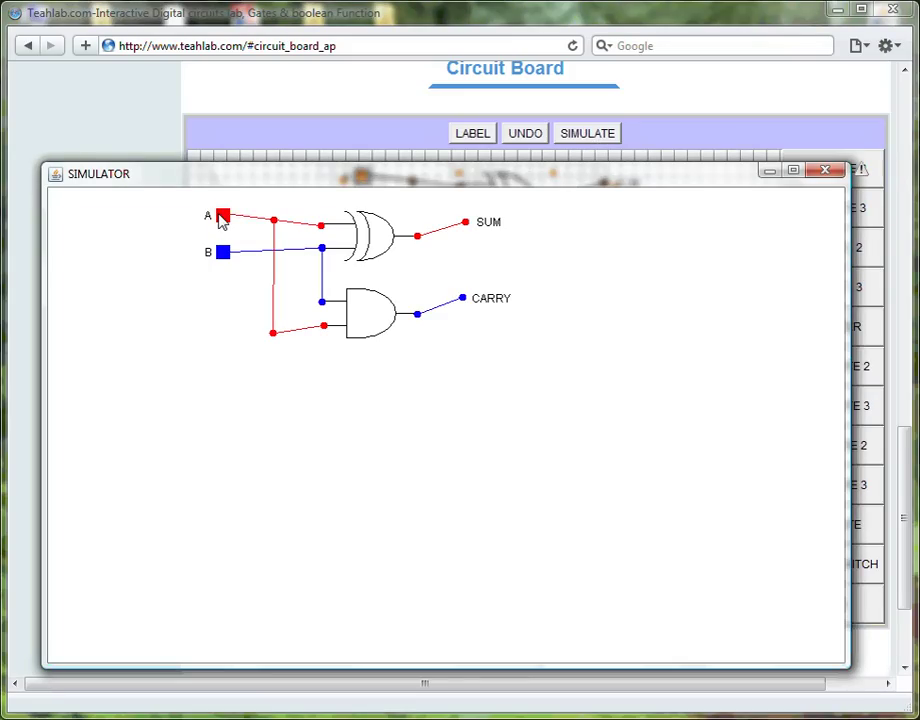
click(222, 217)
click(222, 217)
click(223, 253)
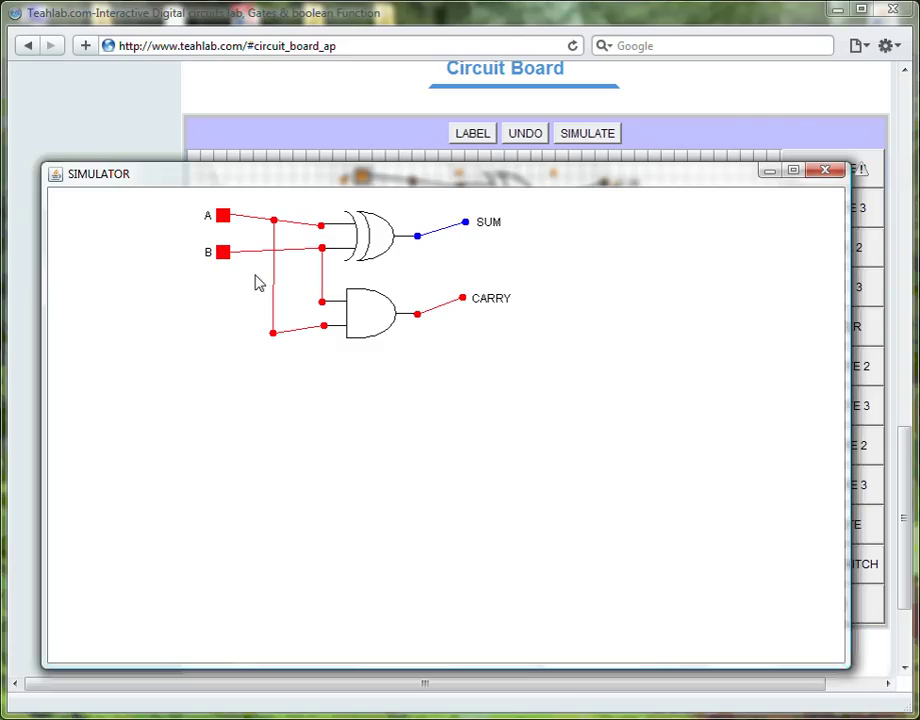